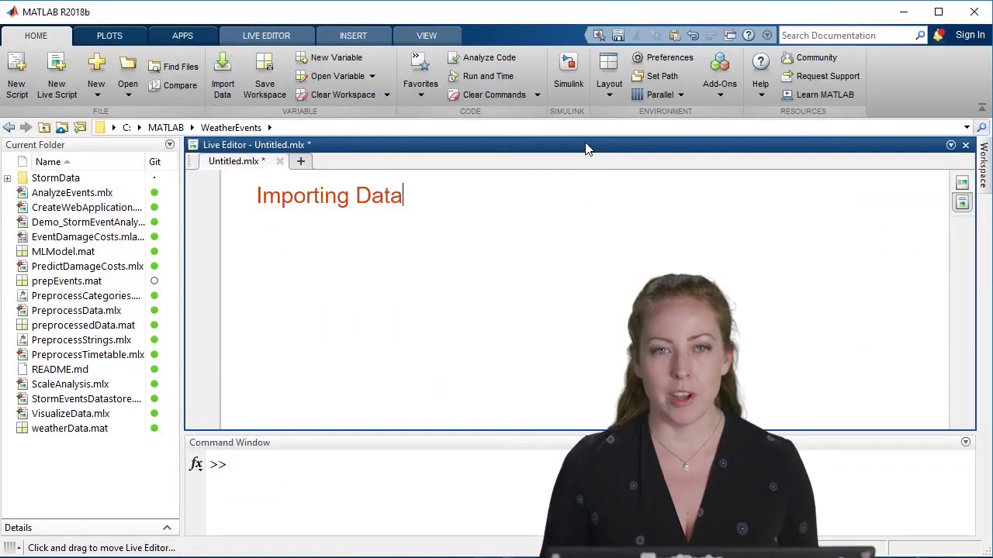
Step: Expand the StormData folder and widen the Current Folder panel so full CSV file names show
left_click(6, 179)
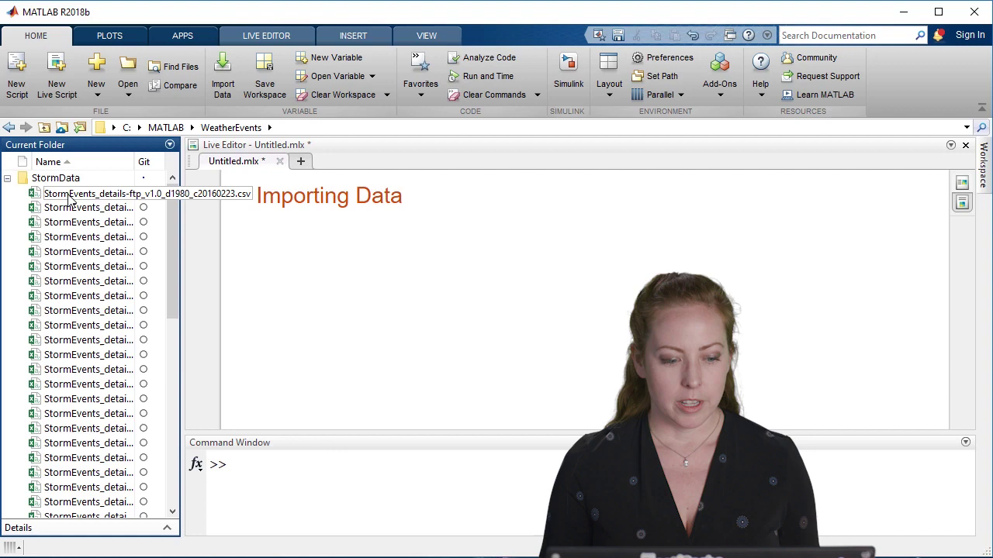
left_click_drag(181, 171, 302, 185)
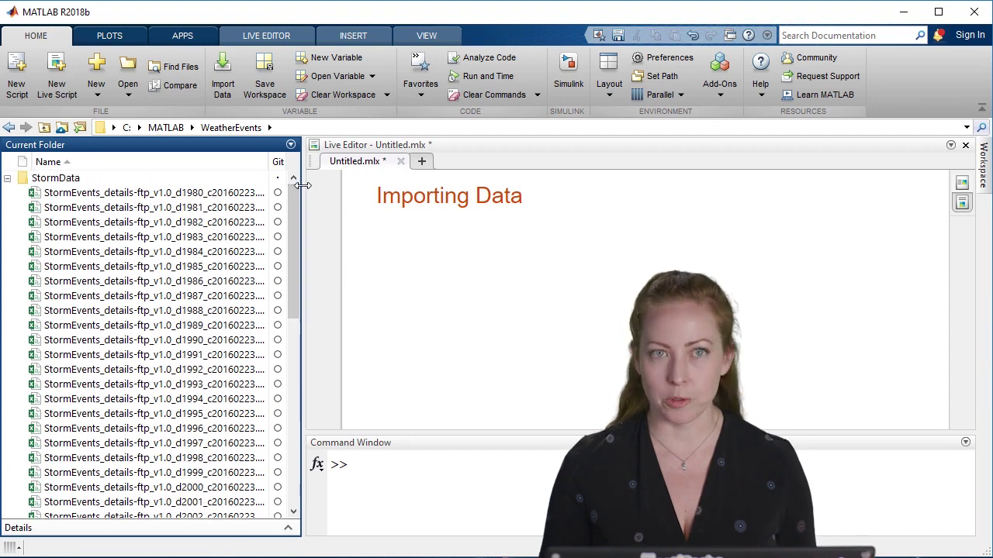
Step: Open the 1980 storm events CSV in the Import tool and name the variable StormEvents
left_click(163, 196)
double_click(163, 196)
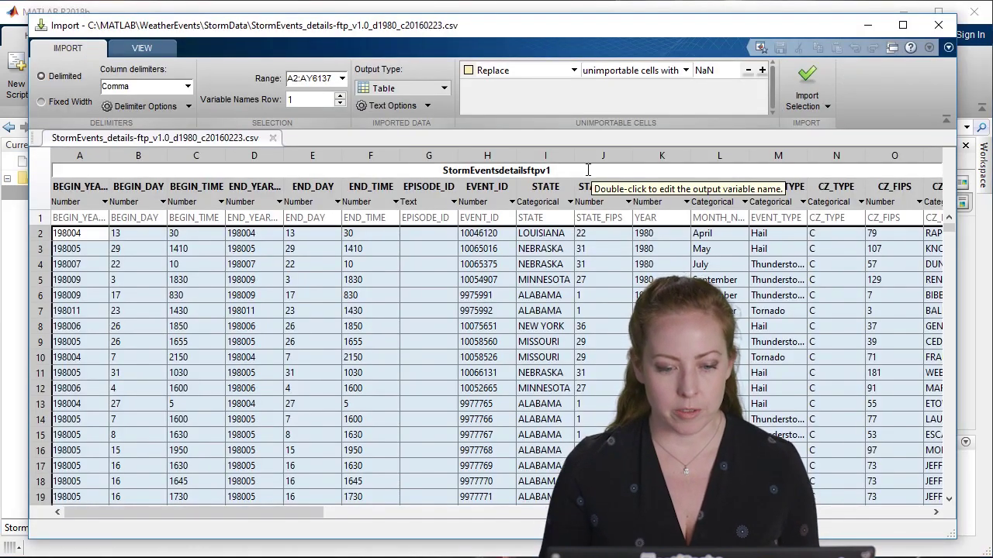
double_click(444, 171)
type("StormEvents")
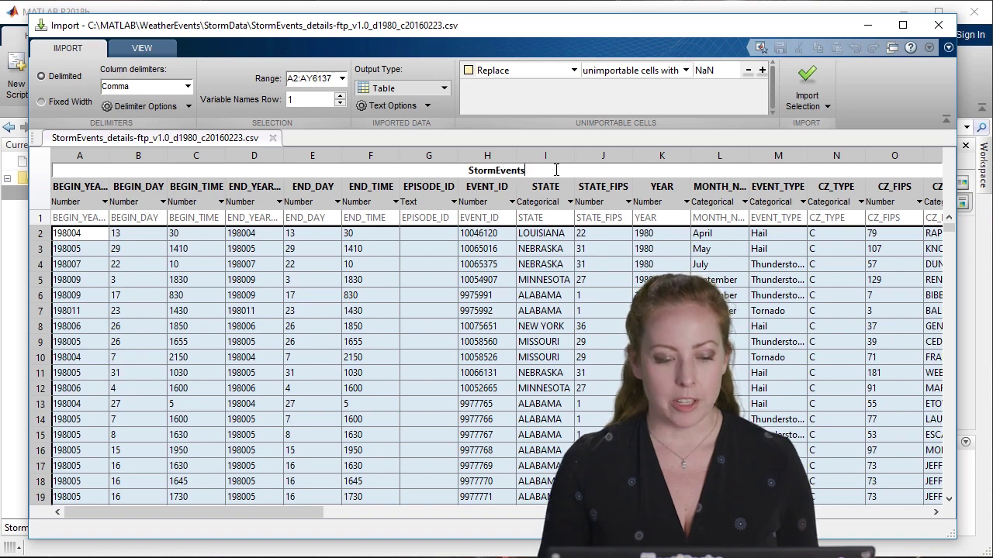
Step: Keep Table as the output type and exclude columns A through G, narrowing the range to H2:AY6137
left_click(446, 90)
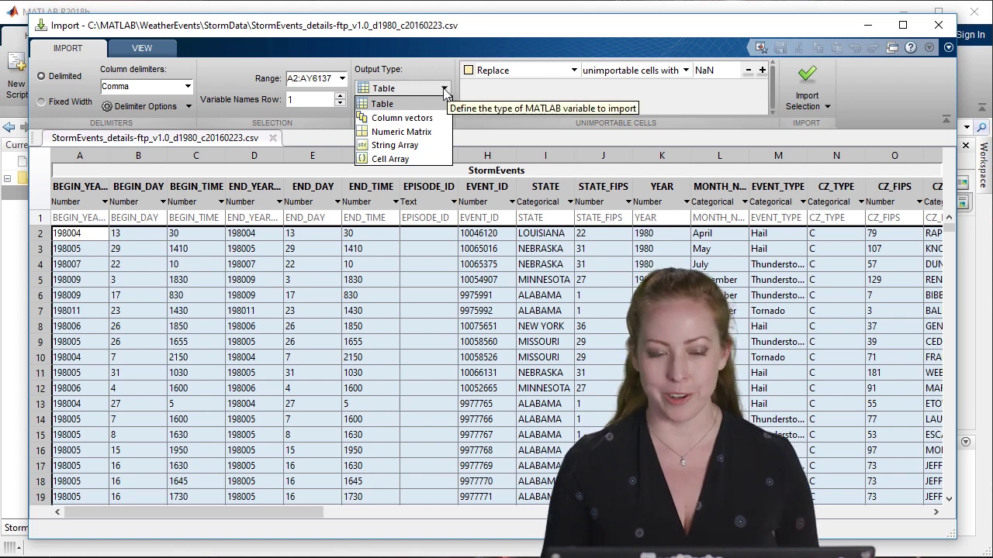
left_click(446, 91)
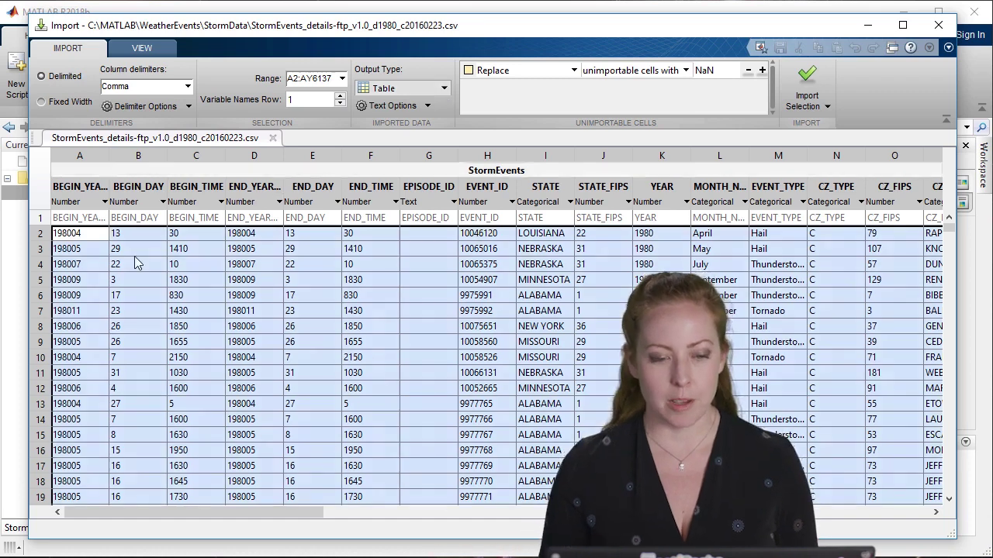
left_click_drag(58, 287, 280, 289)
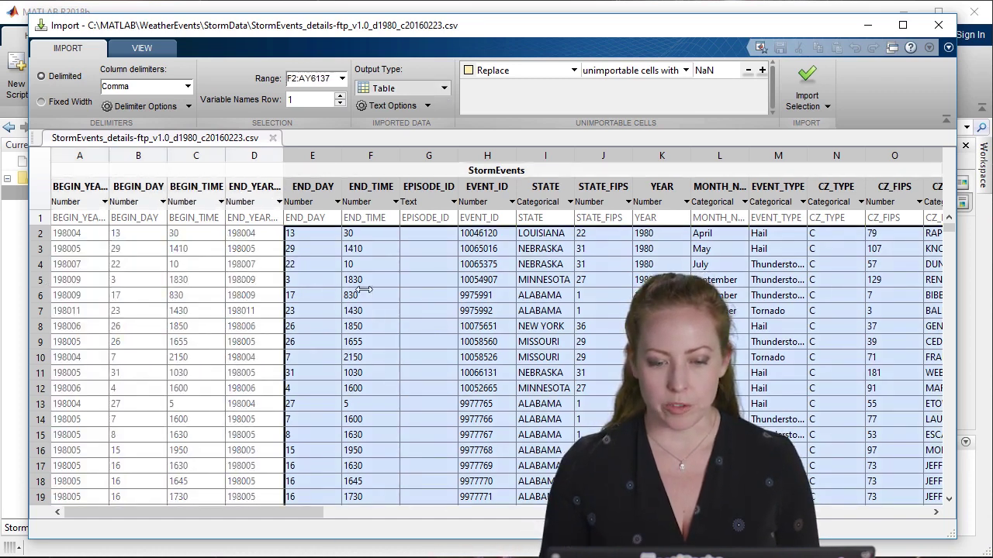
left_click_drag(364, 289, 465, 293)
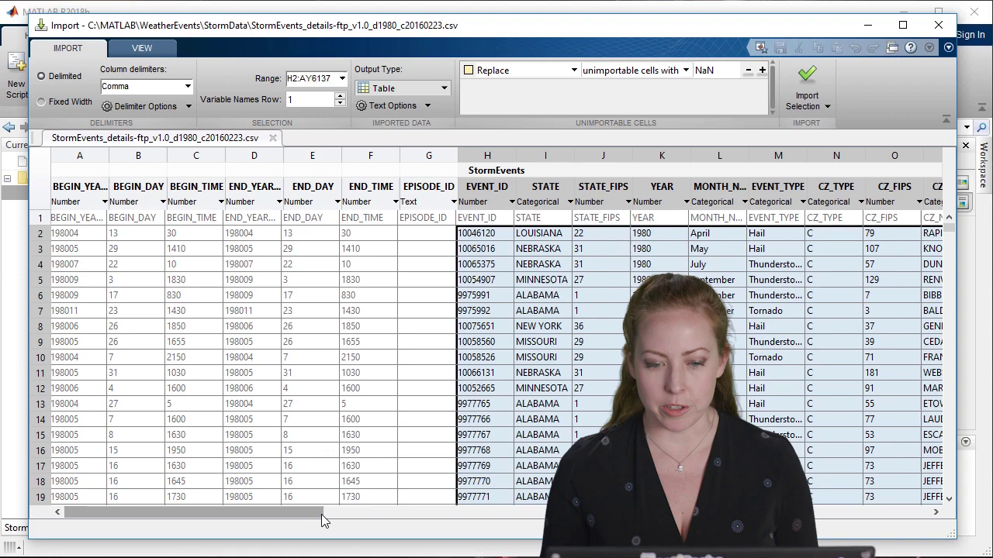
left_click_drag(324, 519, 514, 503)
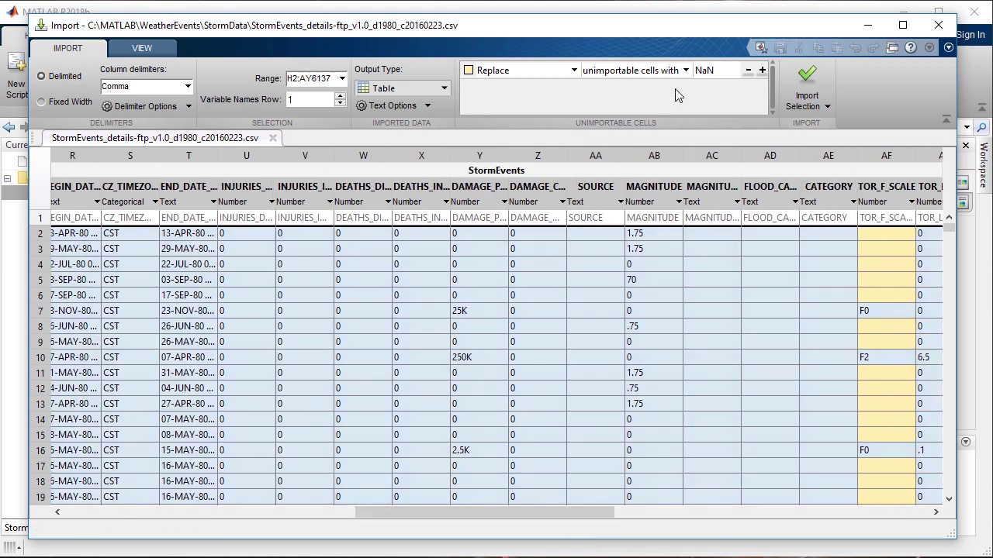
Step: Keep replacing unimportable cells with NaN
left_click(686, 71)
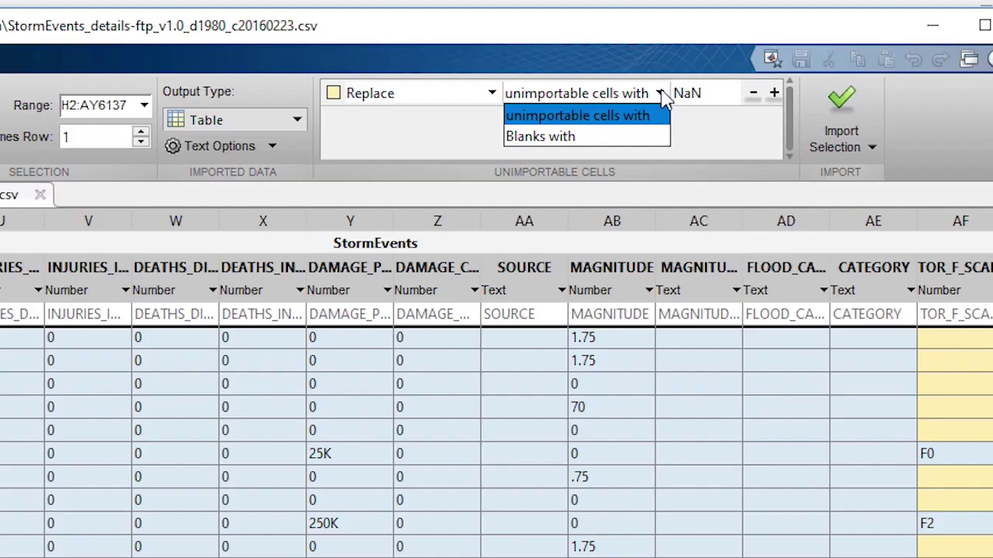
left_click(664, 98)
left_click(668, 129)
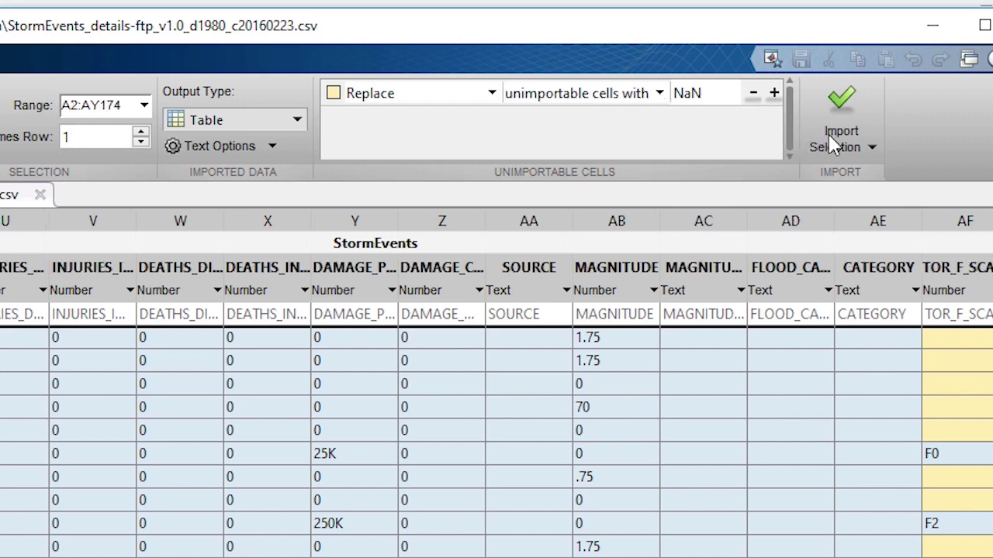
Step: Generate an import function and run data = importfile(...) on the 1980 storm CSV in the live script
left_click(870, 143)
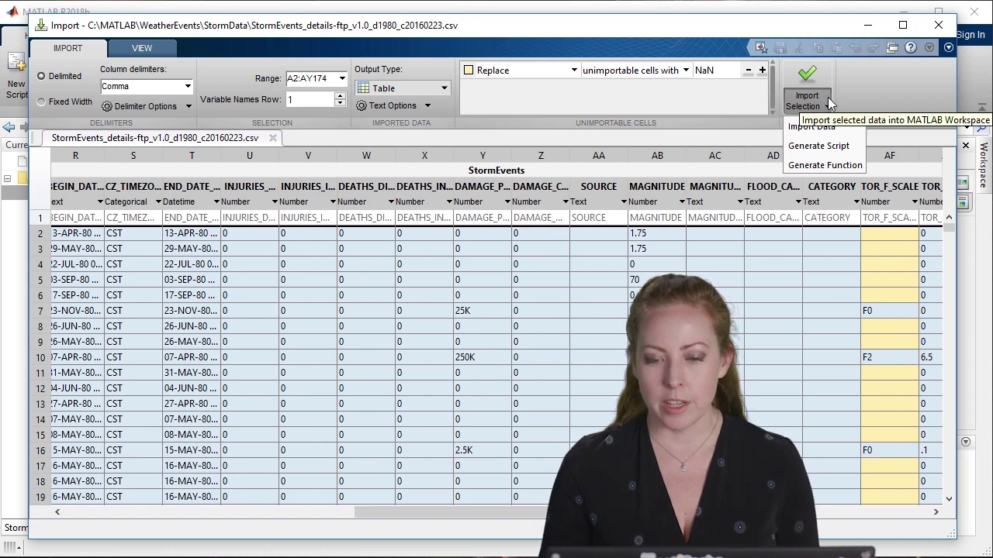
left_click(853, 166)
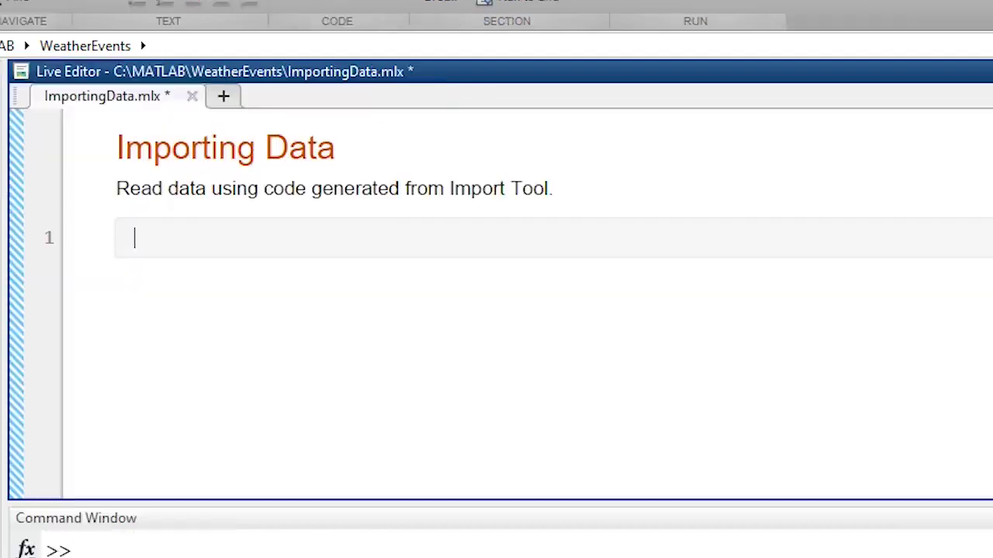
type("data = importfile(\"StormData\\StormEvents_details-ftp_v1.0_d1980_c20160223.csv\")")
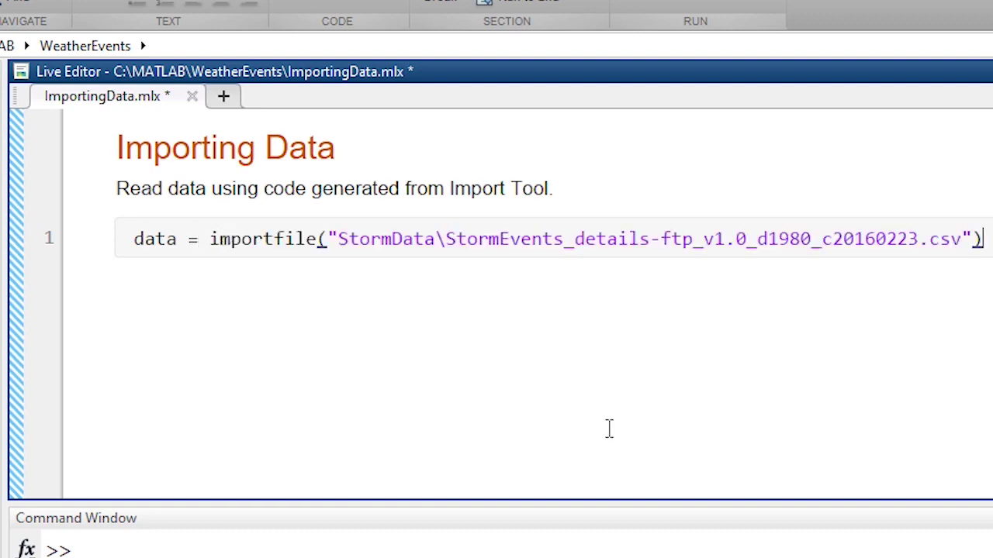
key("ctrl+Return")
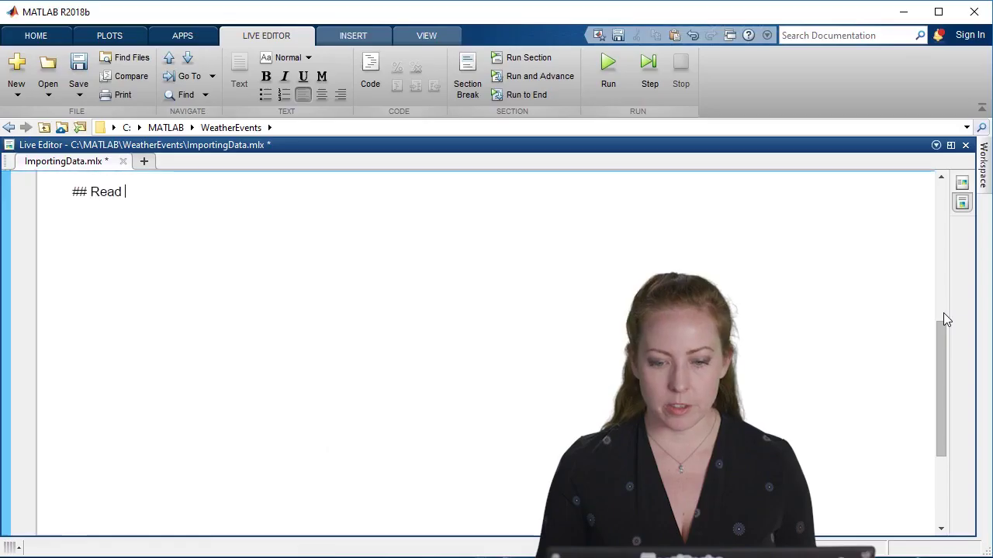
Step: Add a 'Read one file' section running data = readtable on the 1980 StormData CSV
type("one file")
key("ctrl+e")
type("data = ")
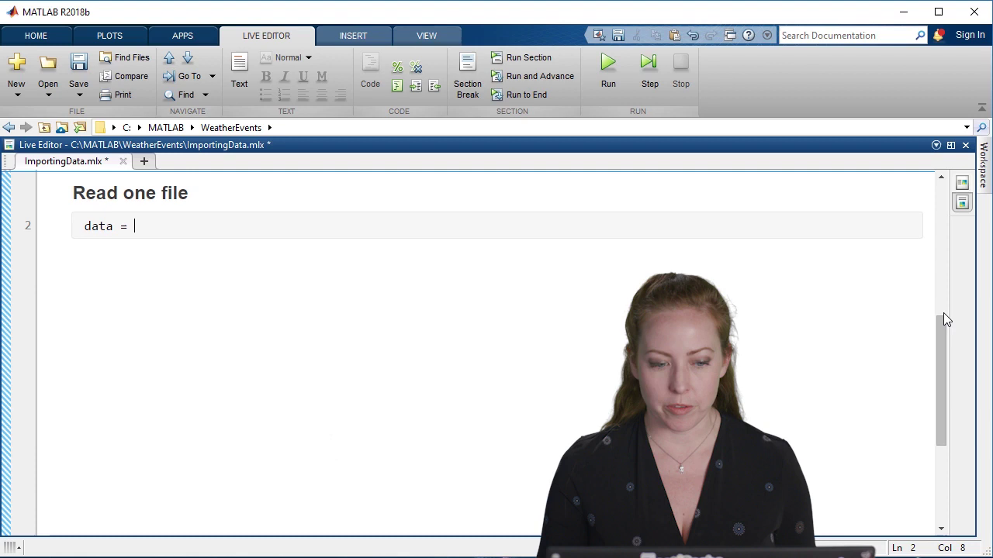
type("readta")
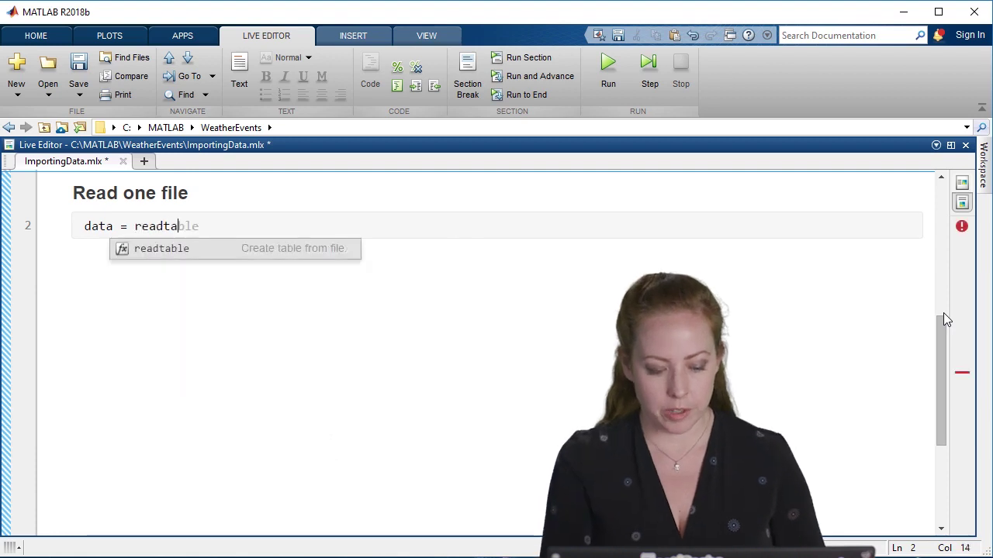
type("ble(\"")
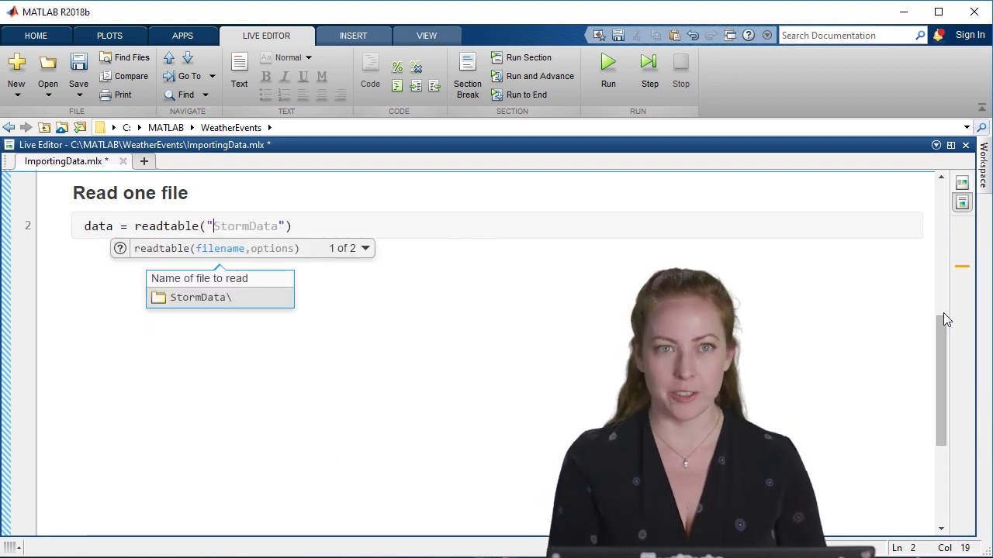
key("Tab")
key("Tab")
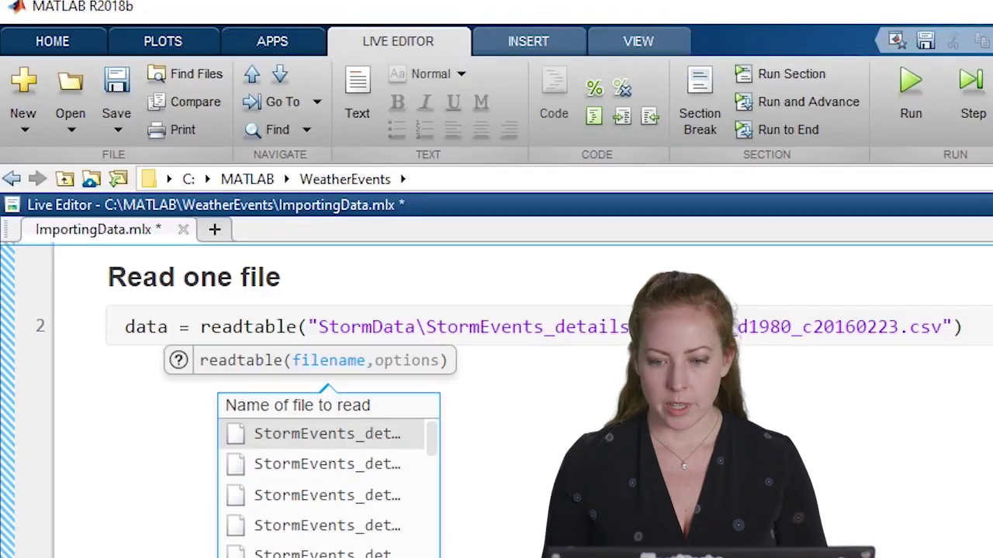
type(")")
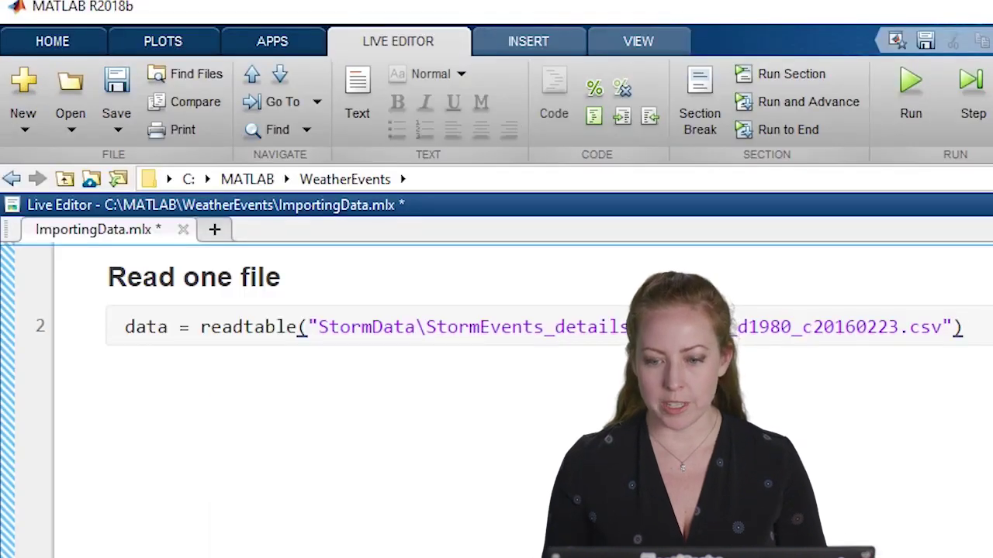
left_click(814, 81)
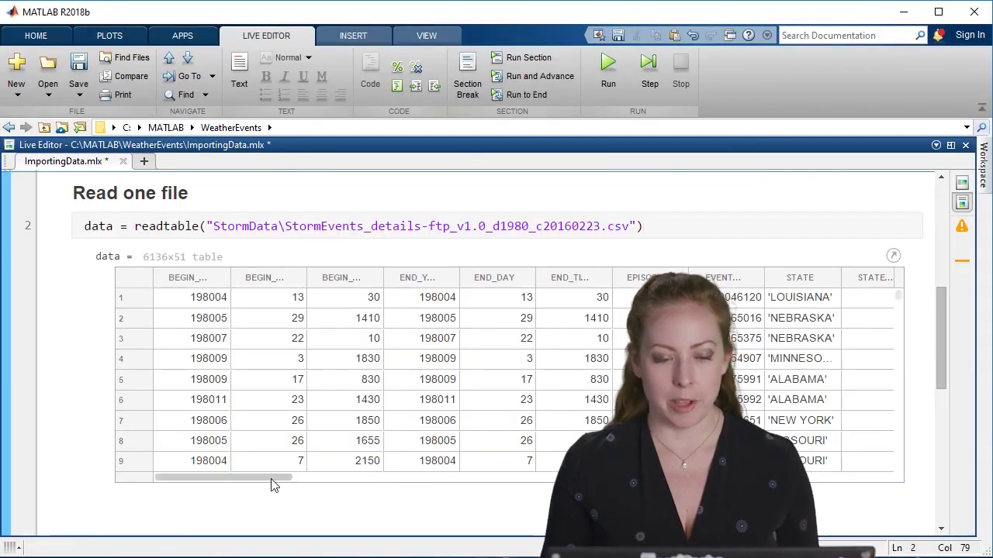
left_click_drag(277, 479, 312, 481)
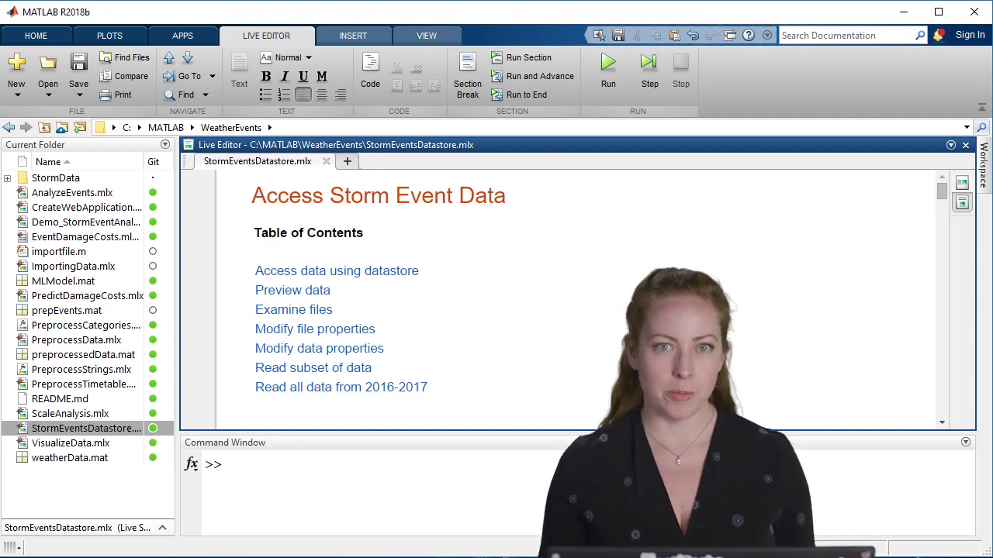
Step: Maximize the live script and go to the first line of the 'Access data using datastore' section
double_click(825, 147)
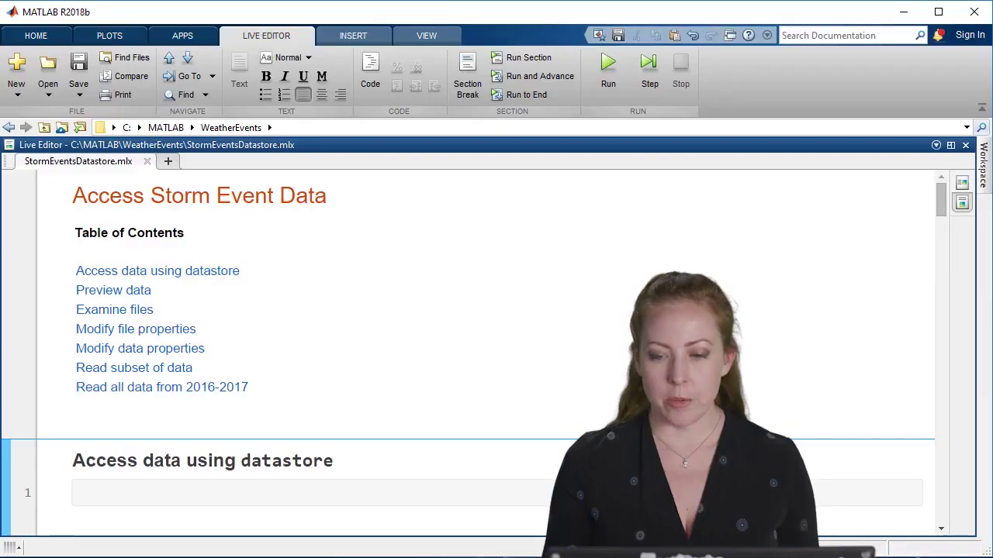
left_click(157, 270)
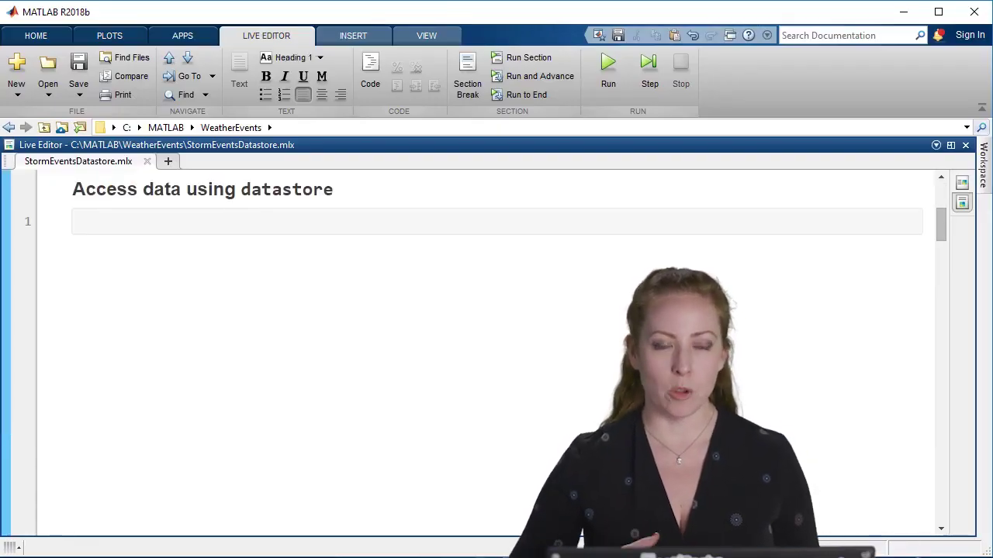
left_click(84, 223)
Step: Create ds = datastore("StormData","TextType","string","DatetimeType","text") and review its properties
type("ds ")
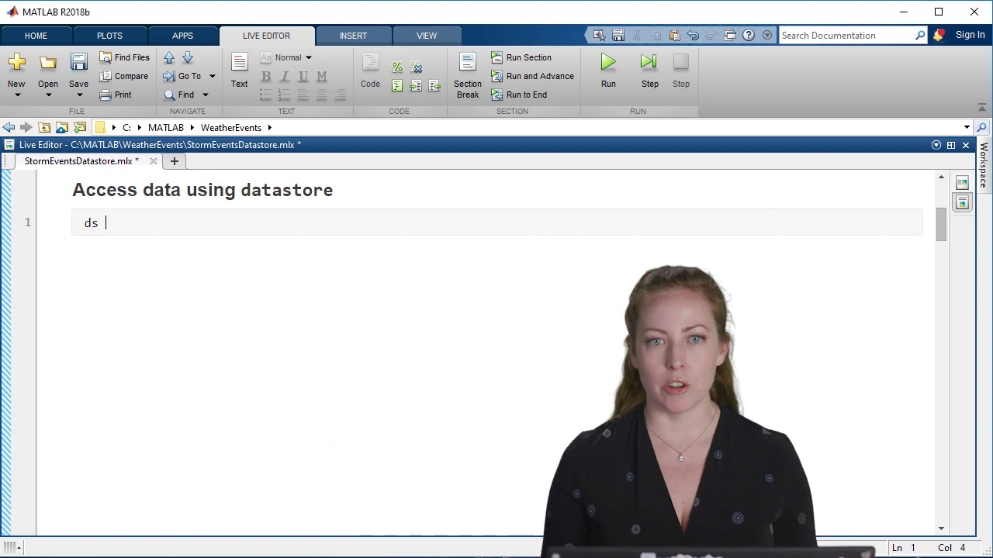
type("= datast")
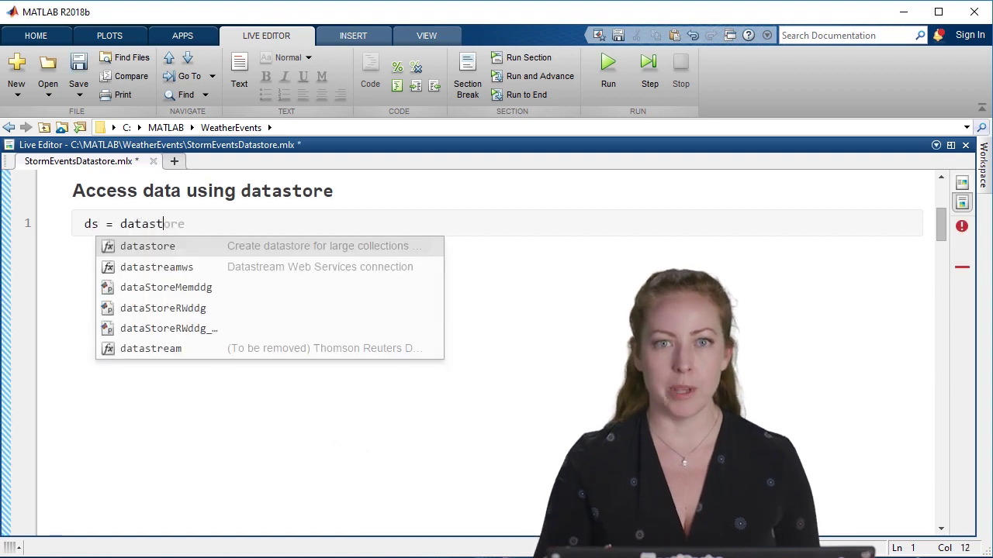
key("Tab")
type("(")
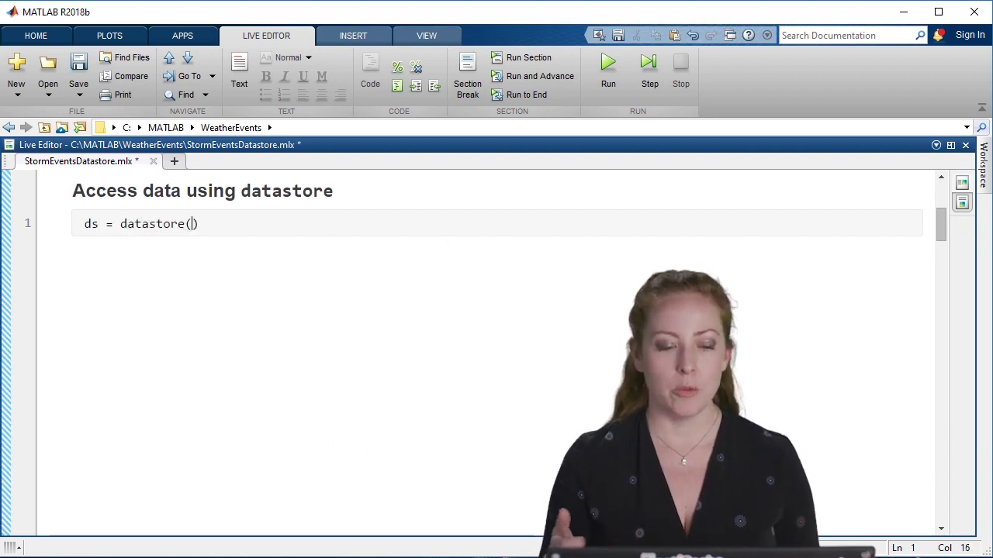
type("\"S")
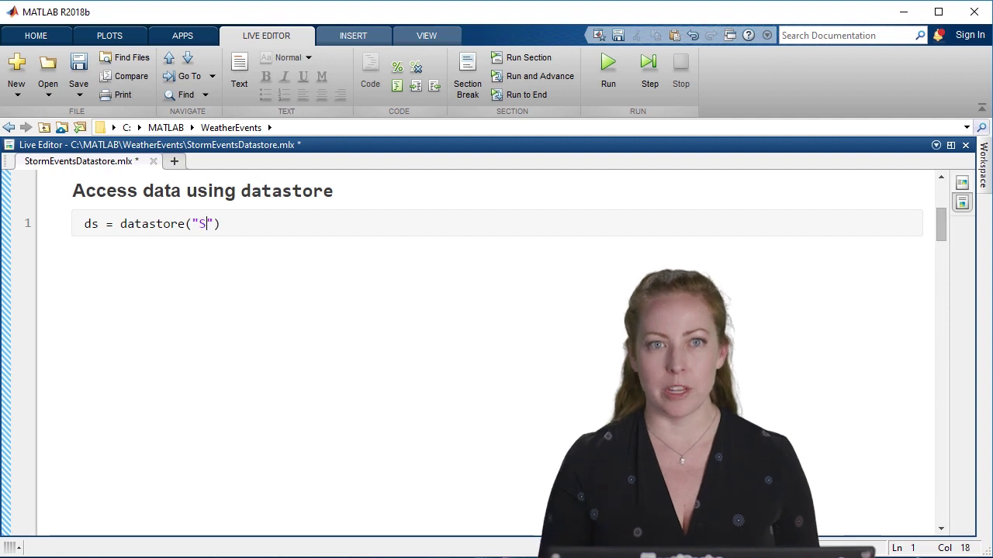
type("tormD")
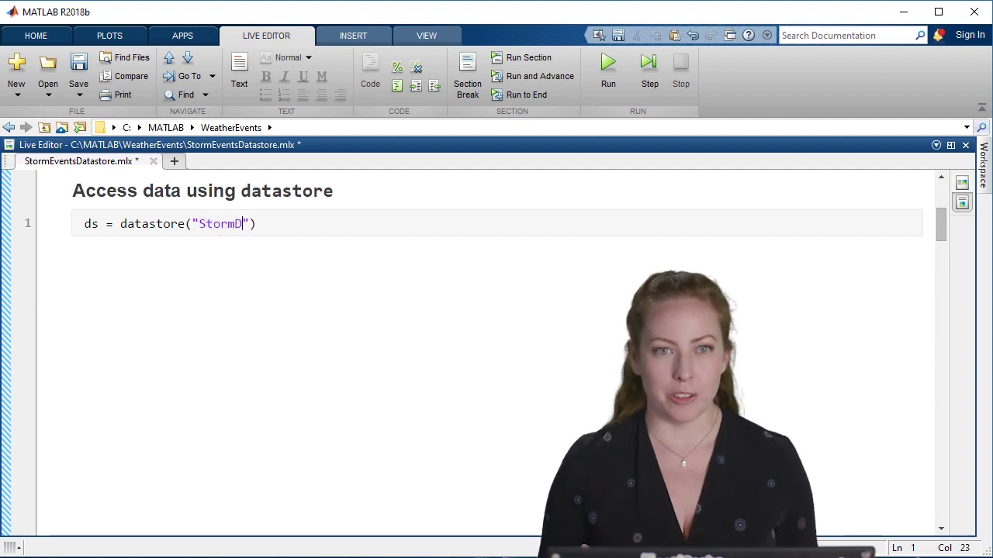
type("ata\"")
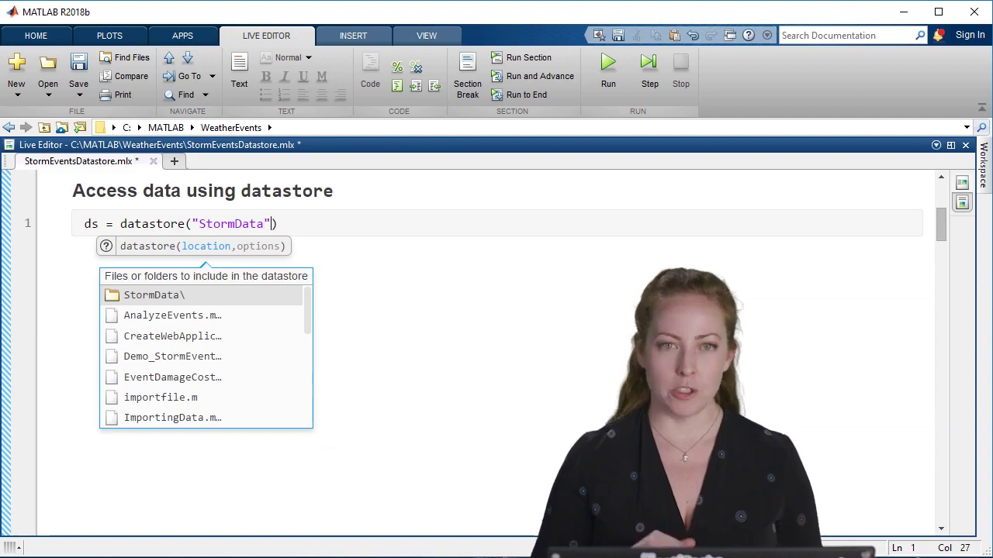
type(",\"")
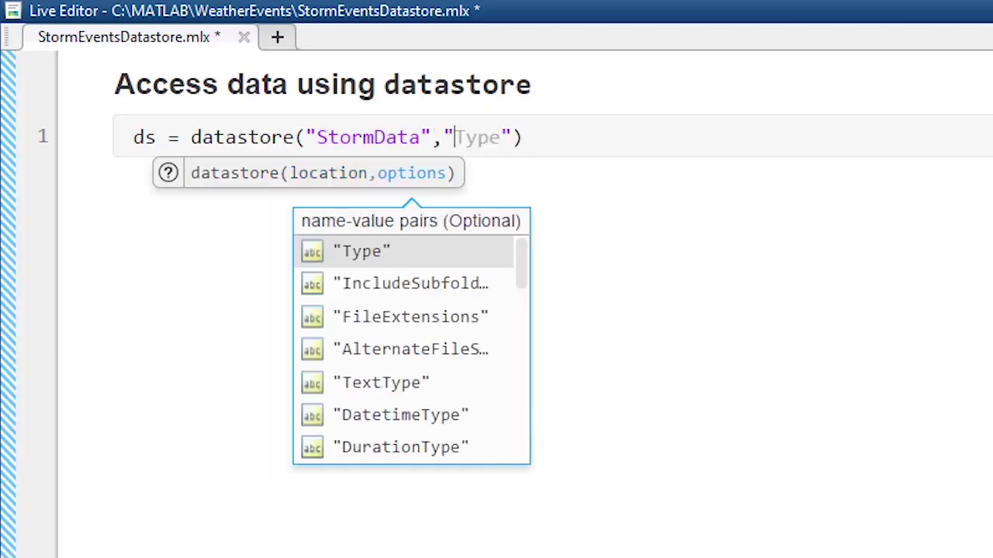
type("TextType\",\"string")
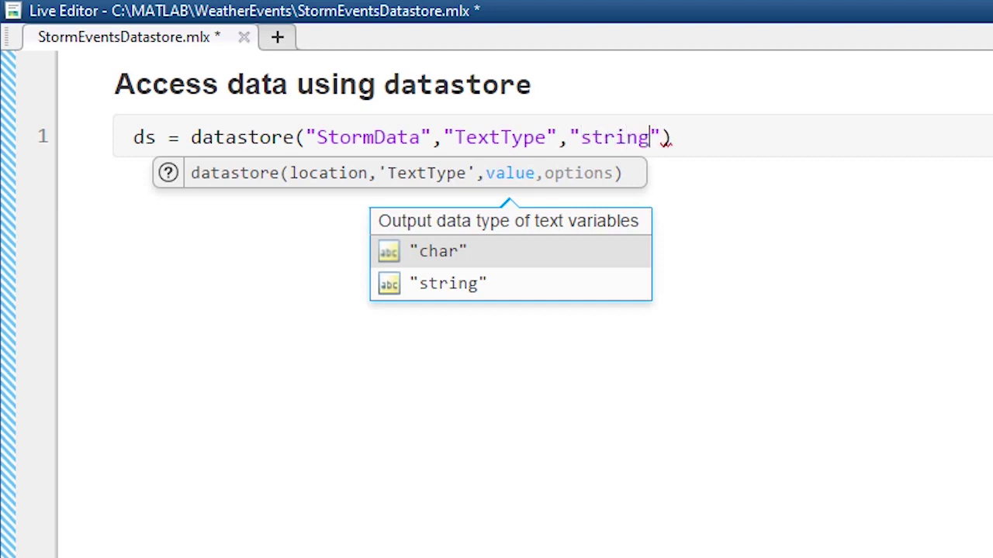
key("Escape")
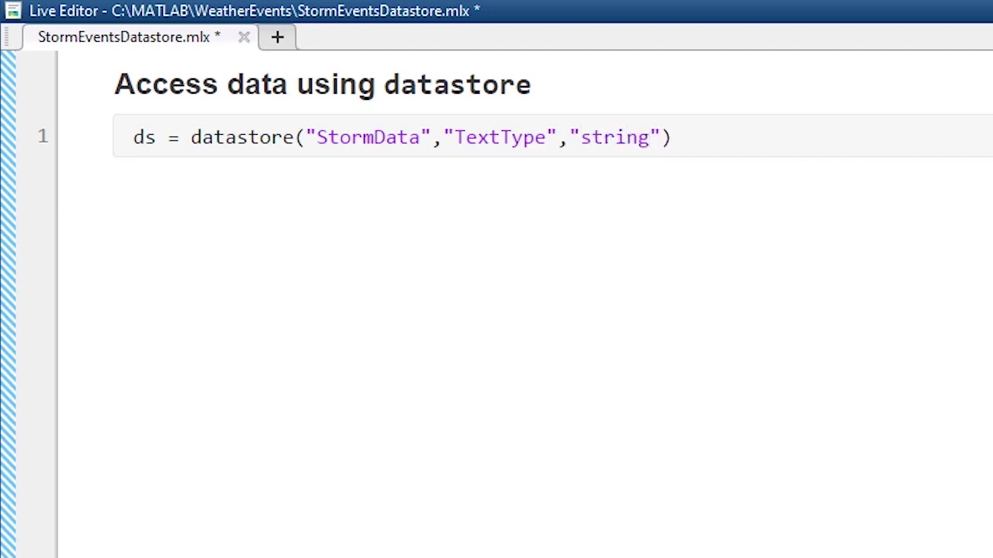
type("\",\"DatetimeType\",")
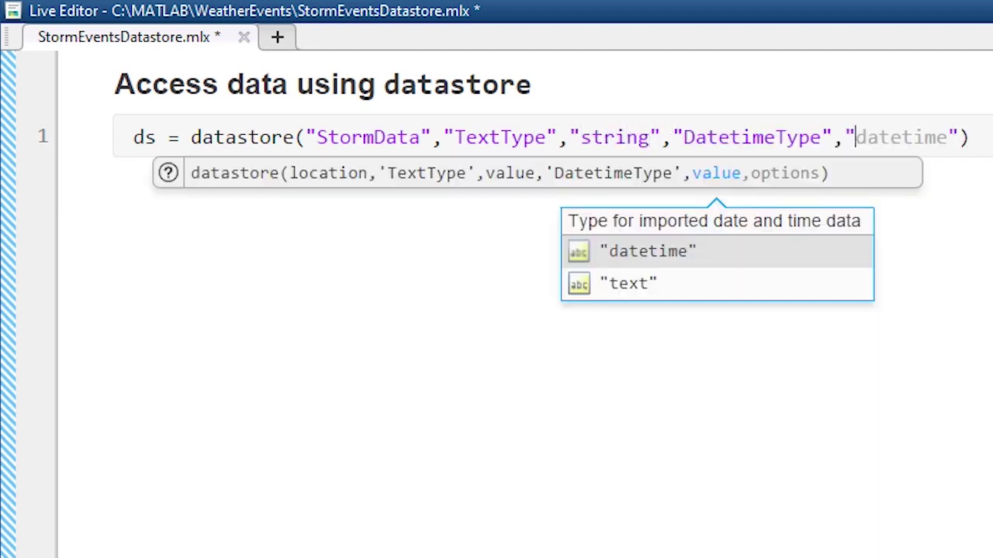
key("Down")
key("Return")
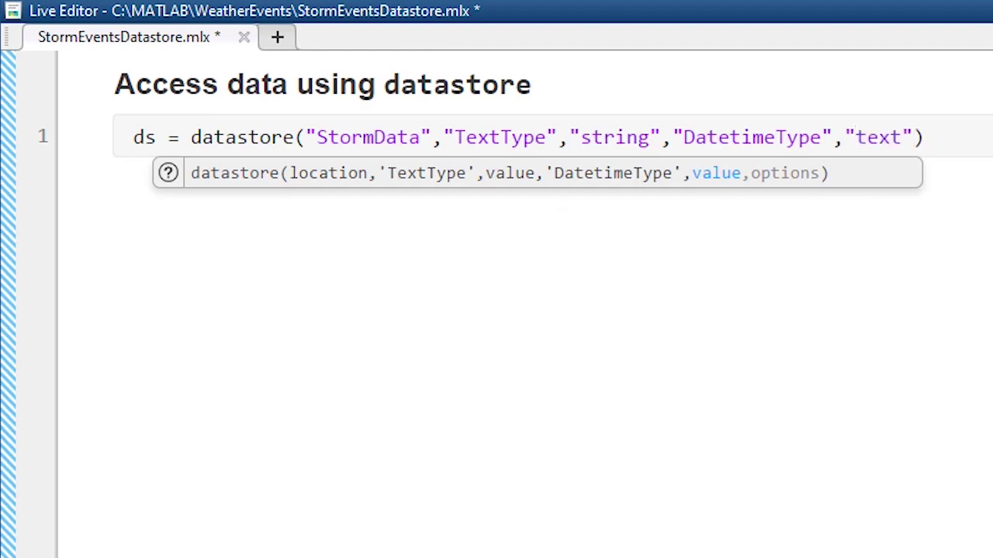
key("Right")
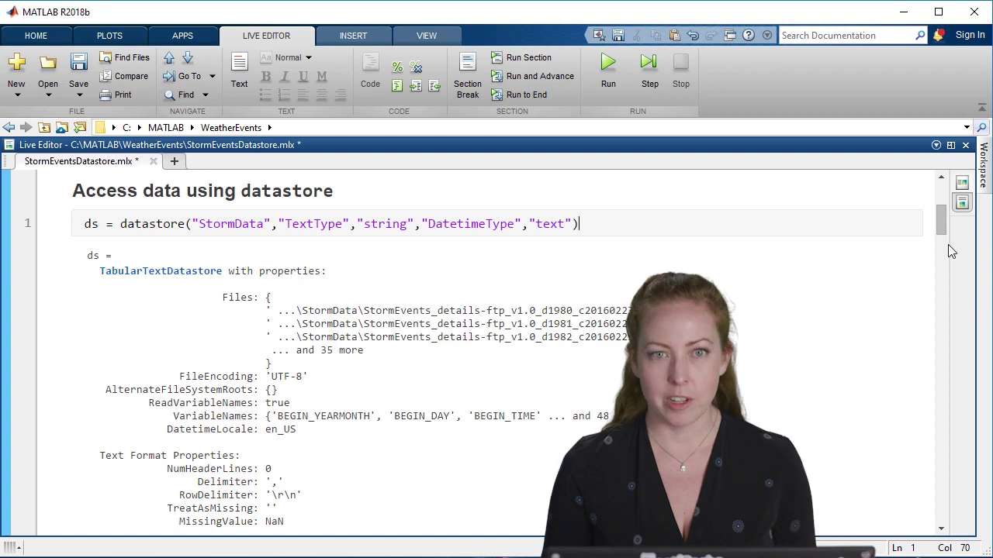
left_click_drag(939, 224, 945, 236)
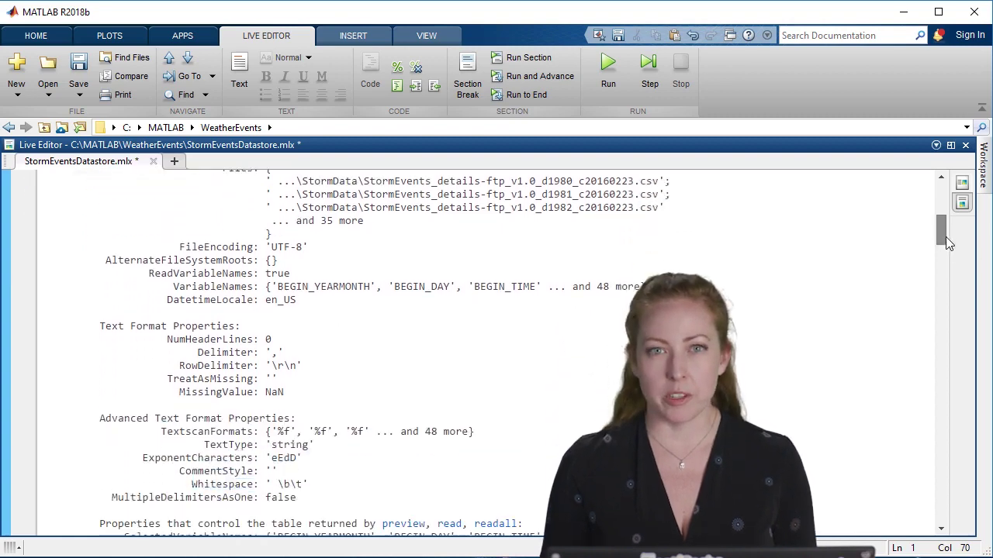
scroll(946, 236, "up", 3)
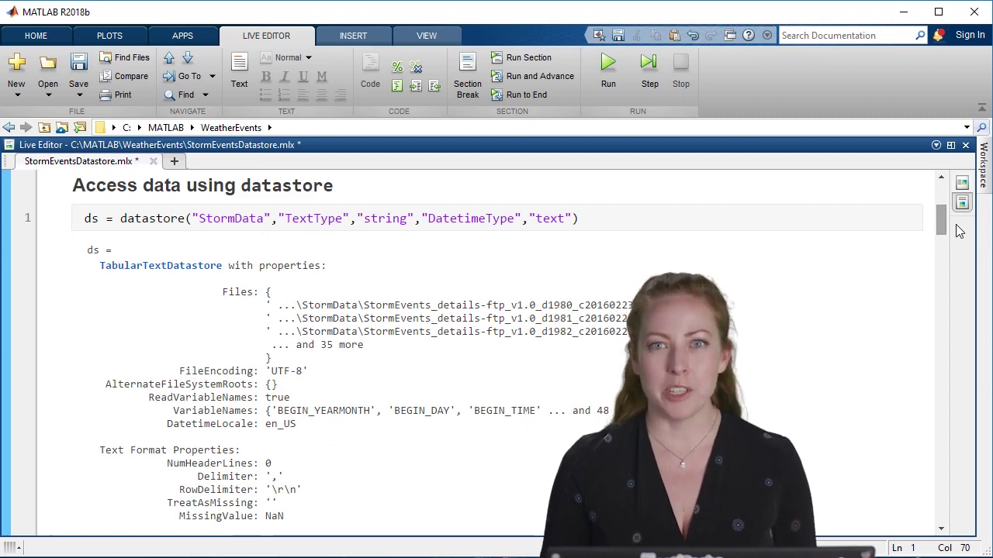
scroll(465, 349, "down", 3)
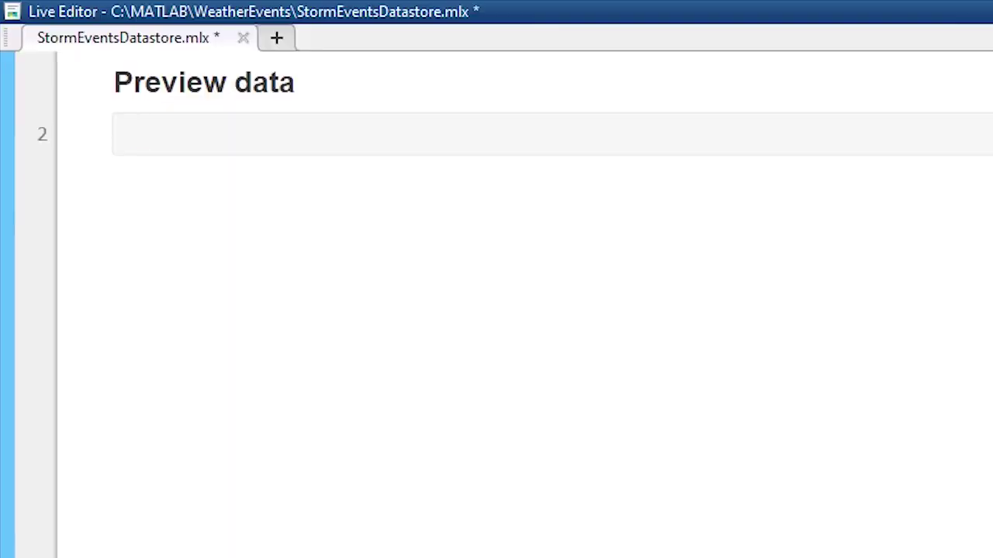
Step: Run preview(ds), then store the datastore's 38 file names with fnames = ds.Files
type("preview(ds)")
key("ctrl+Return")
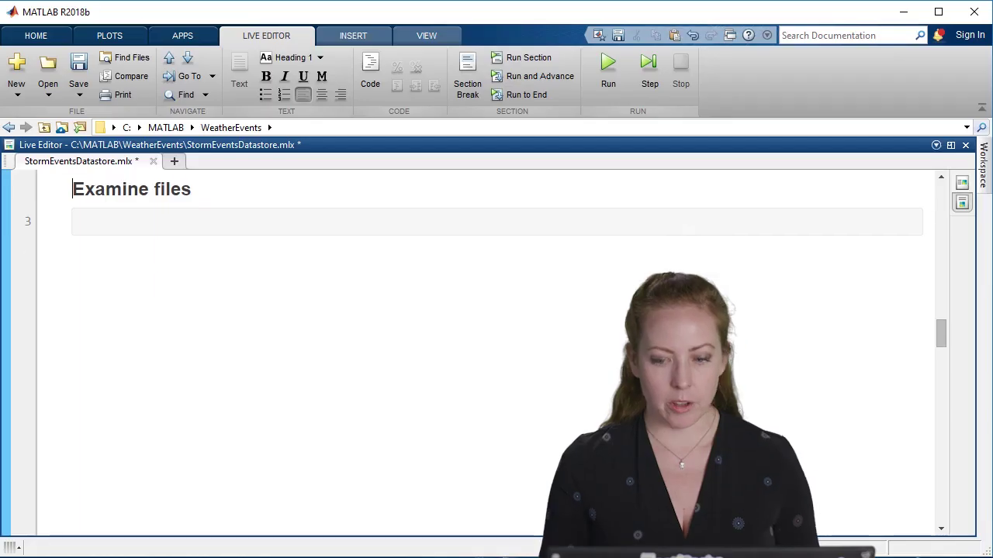
left_click(82, 223)
type("fnames = ds.")
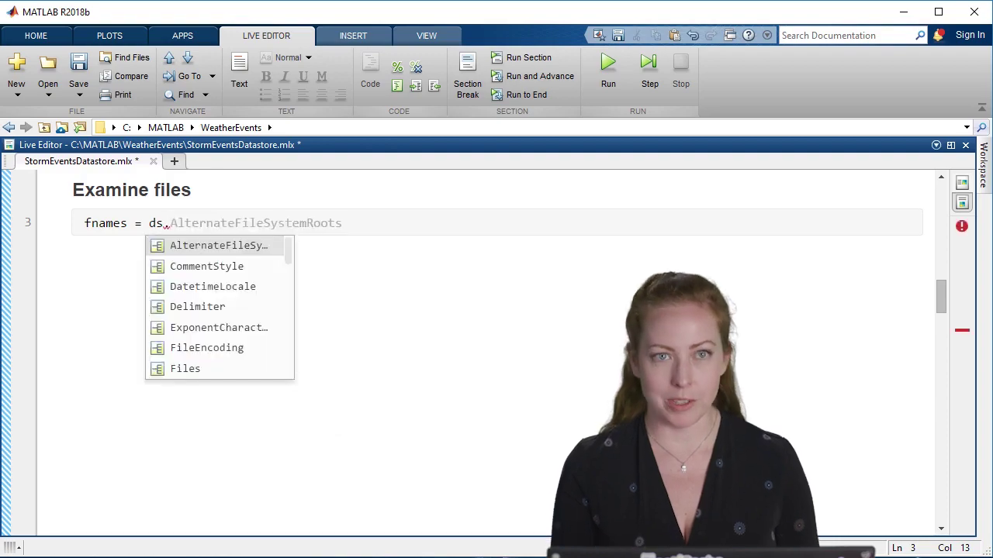
key("Down")
key("Down")
key("Down")
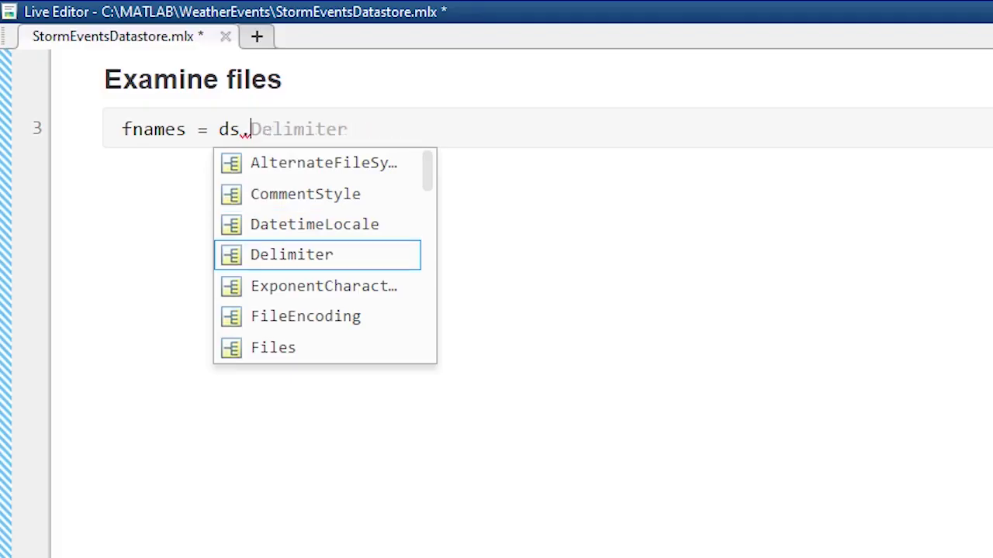
key("Down")
key("Down")
key("Down")
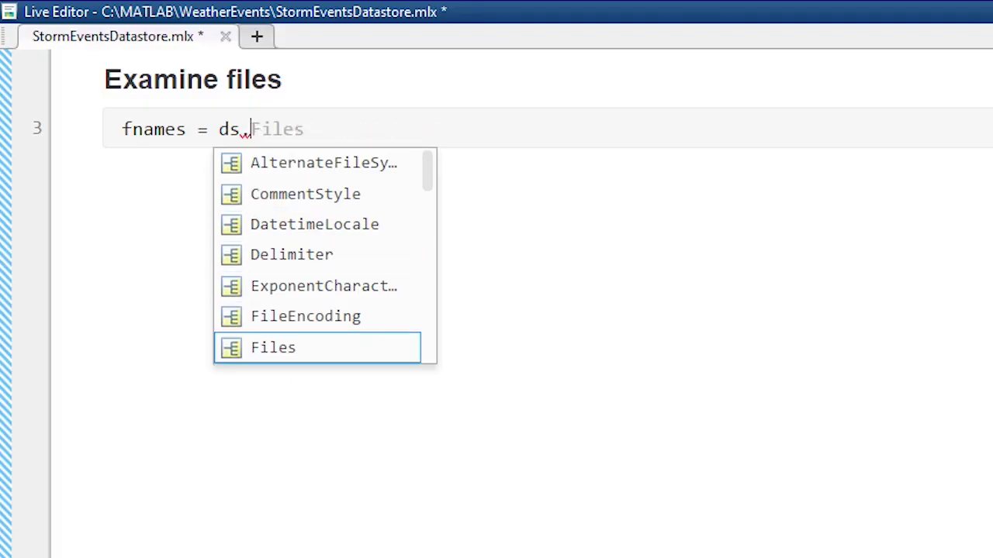
key("Tab")
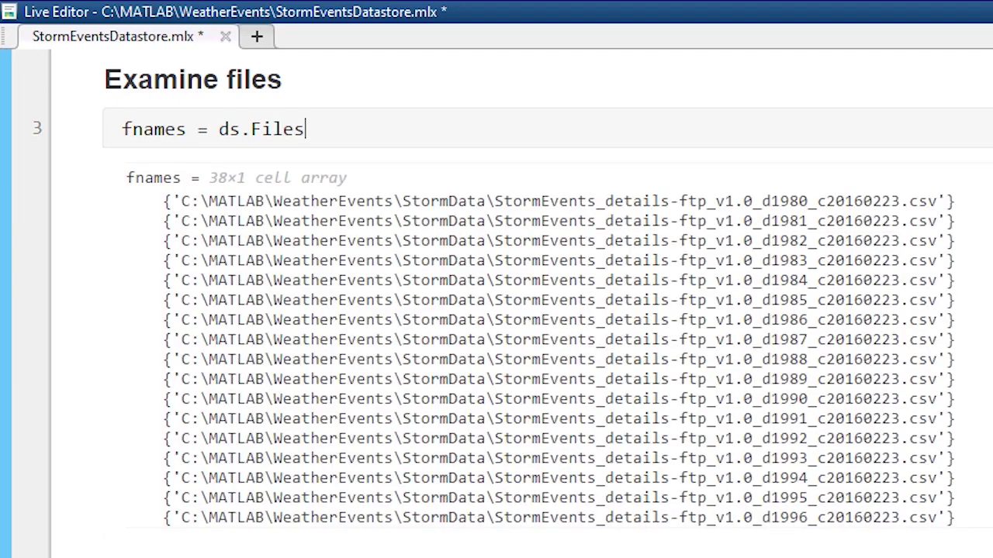
scroll(541, 345, "down", 7)
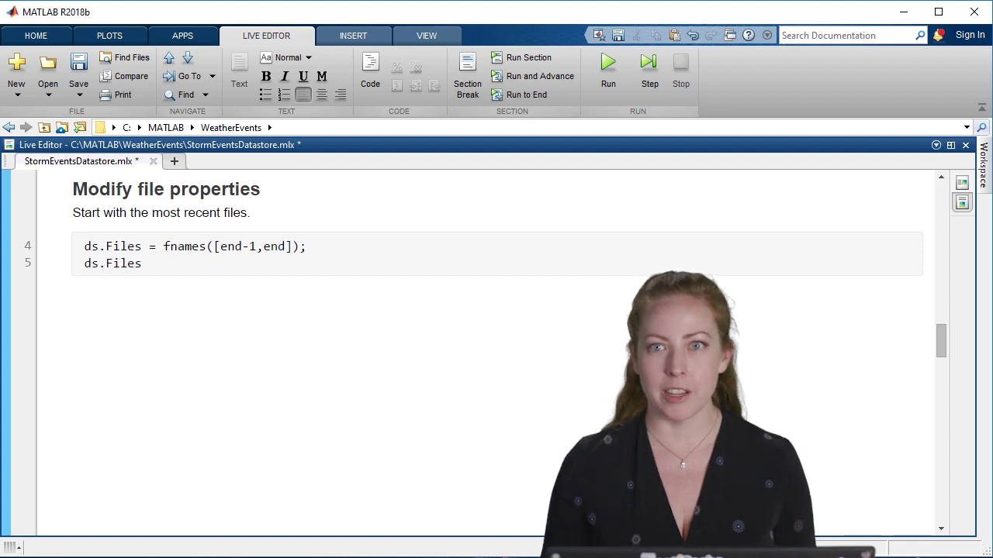
key("ctrl+Return")
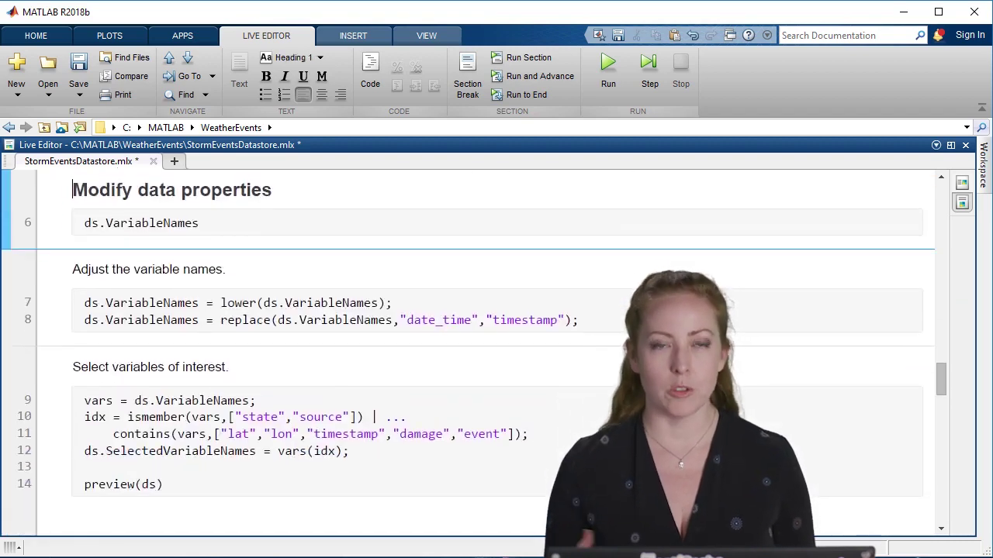
key("ctrl+Return")
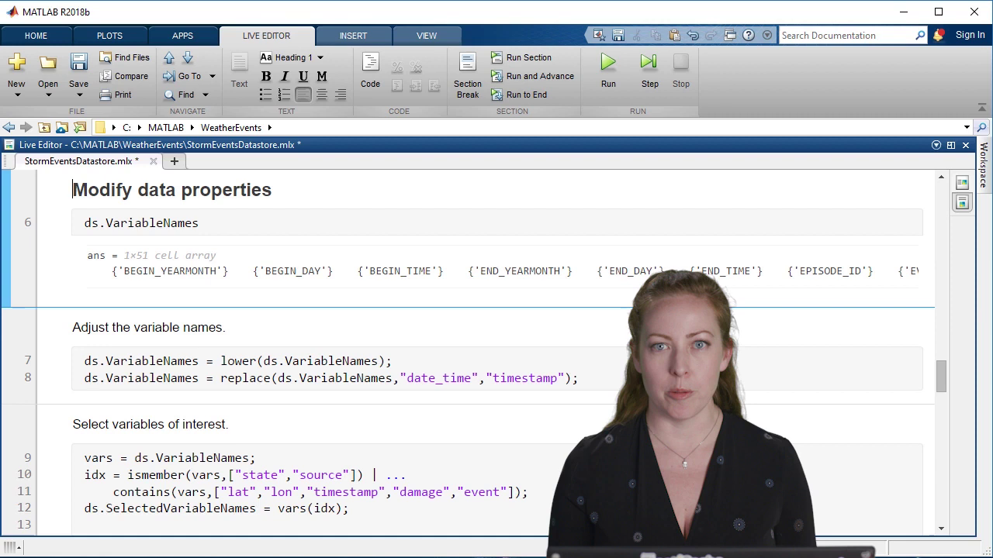
mouse_move(159, 286)
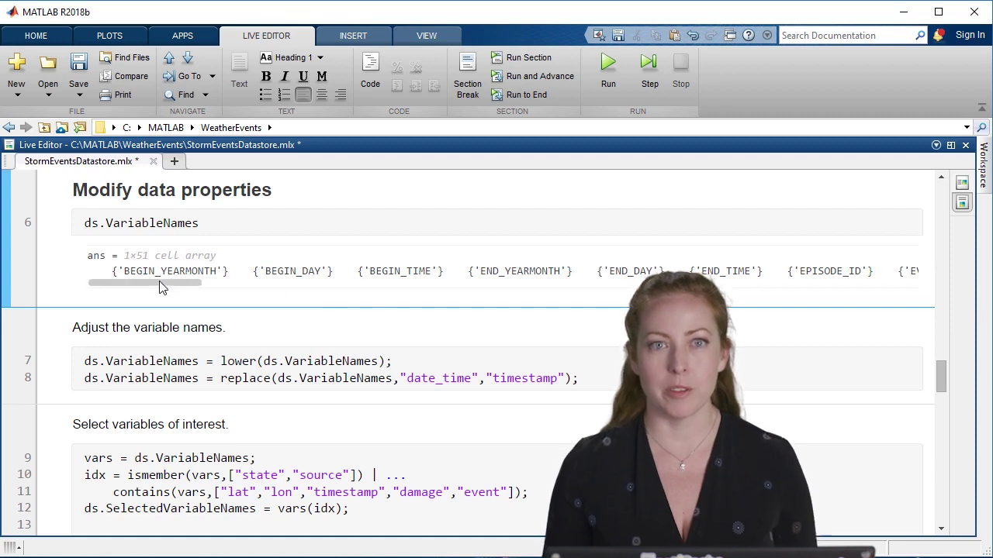
left_click_drag(159, 285, 241, 304)
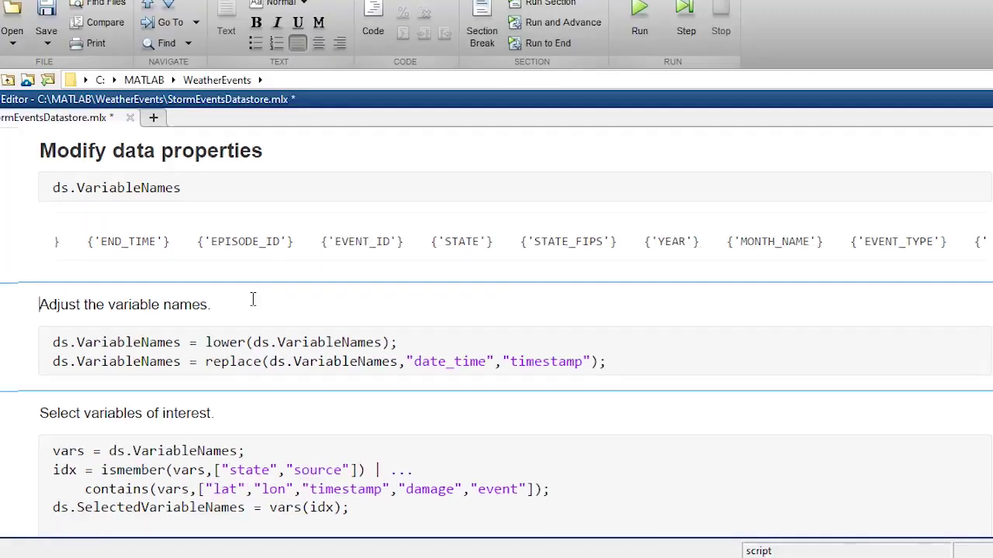
left_click(263, 325)
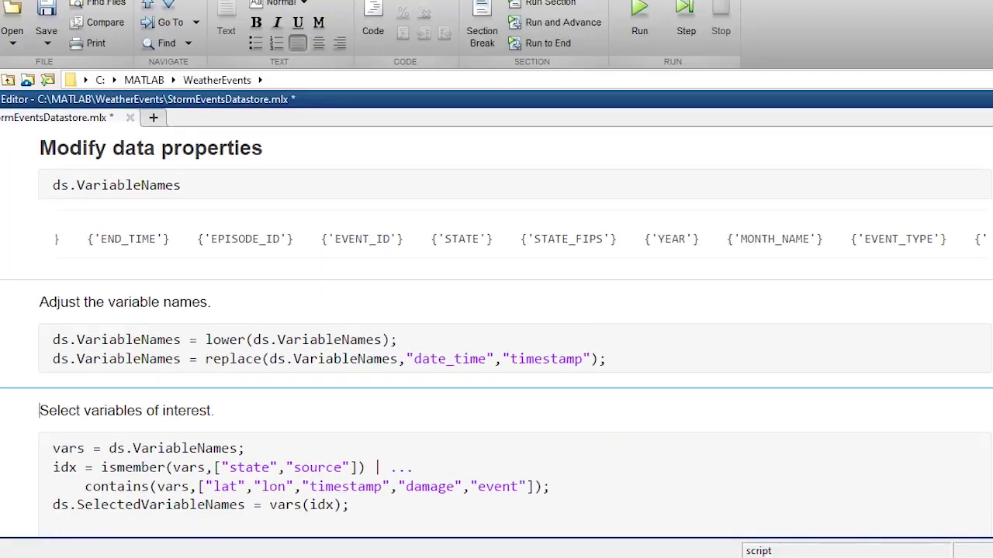
Step: Append preview(ds) after the variable-selection code and run it, yielding an 8×13 table
key("Down")
key("Down")
key("Down")
key("Down")
key("End")
key("Return")
key("Return")
type("preview(ds)")
key("Home")
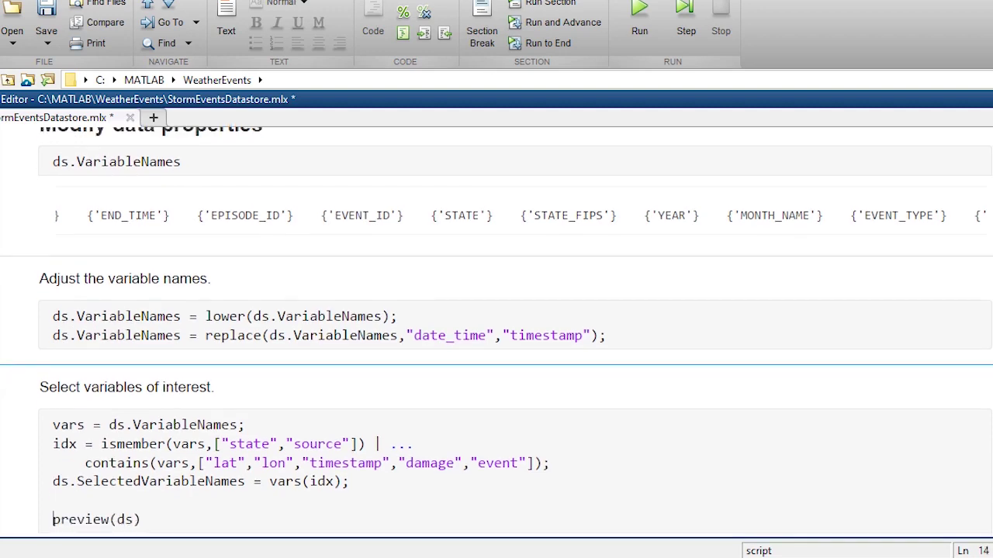
key("ctrl+Return")
left_click_drag(348, 502, 581, 507)
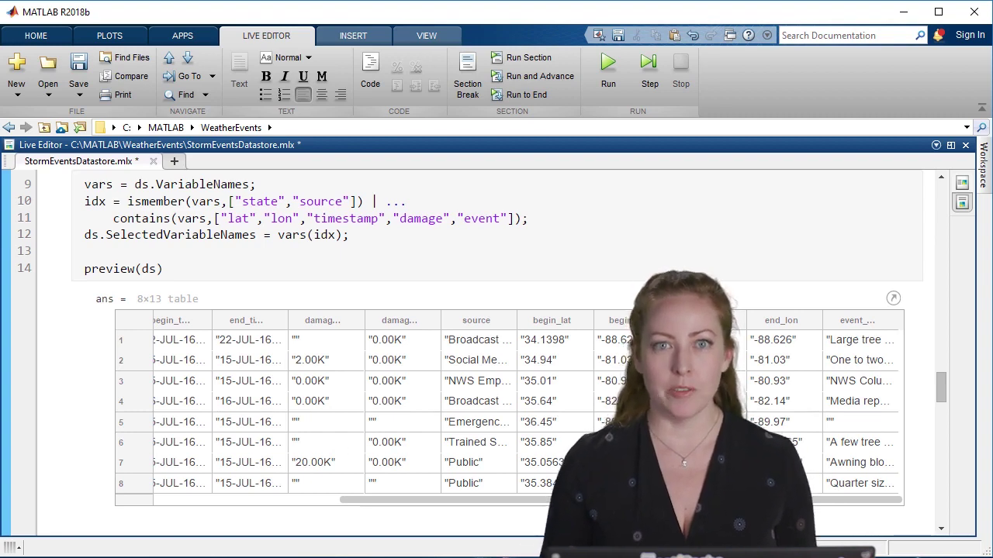
scroll(497, 349, "down", 5)
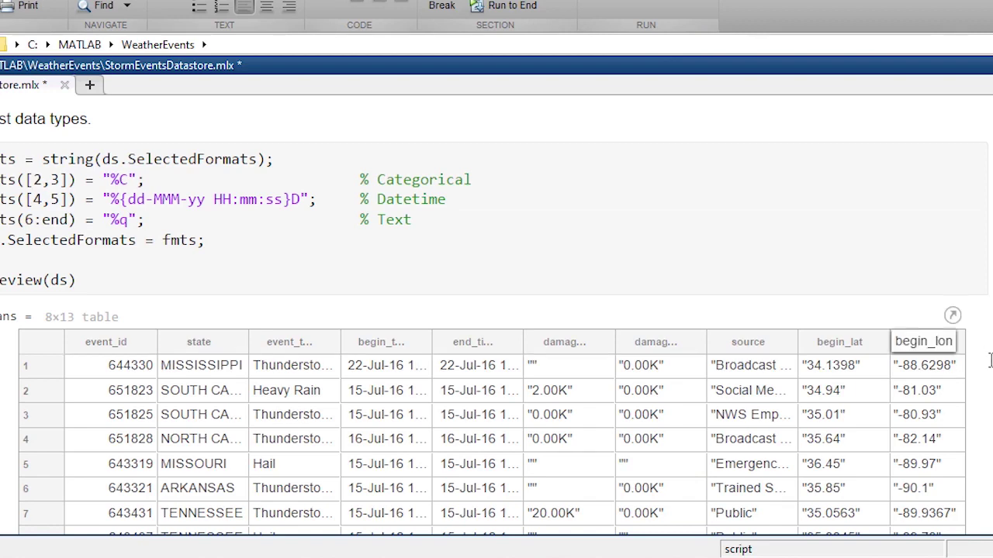
Step: Scroll across the formatted preview table, then jump to the 'Read subset of data' section
scroll(543, 466, "down", 2)
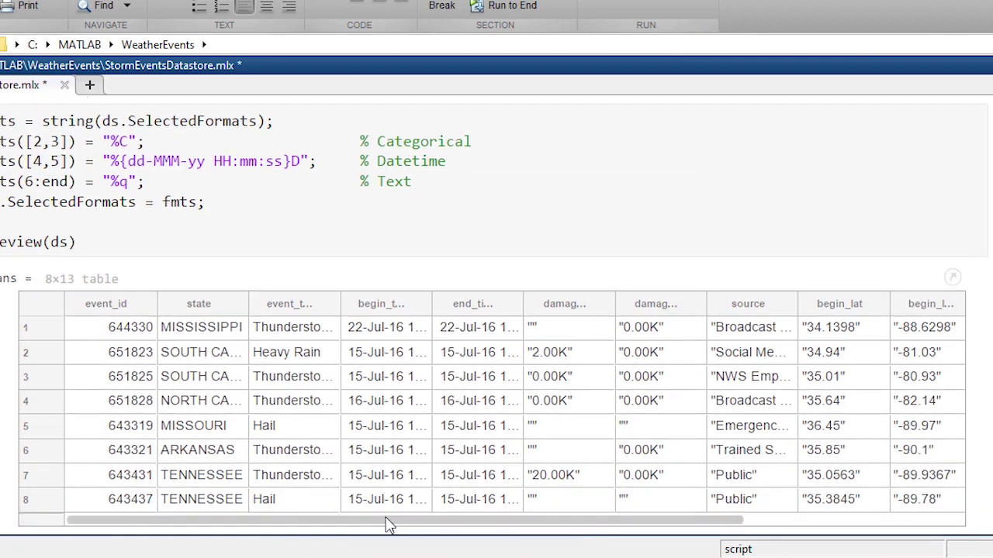
left_click_drag(388, 523, 354, 532)
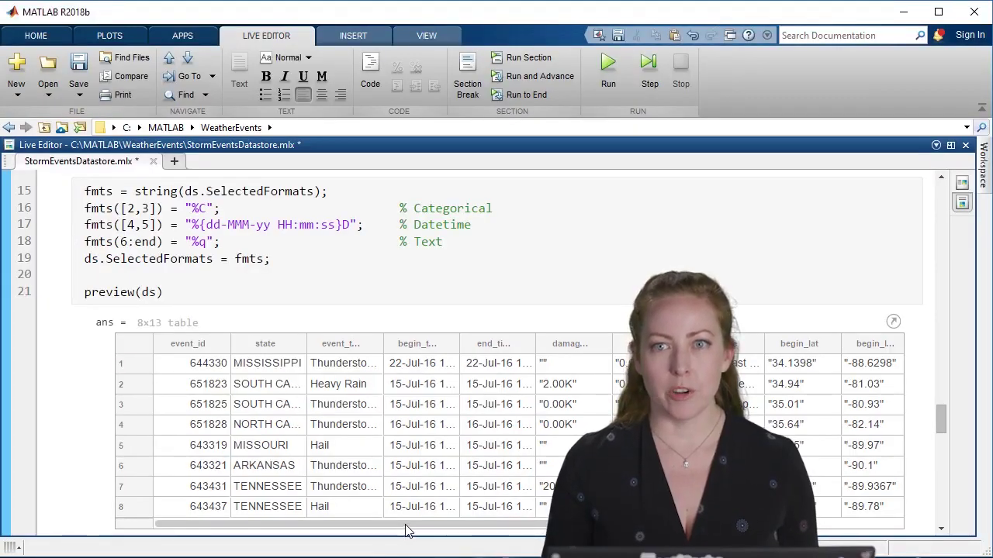
key("ctrl+Down")
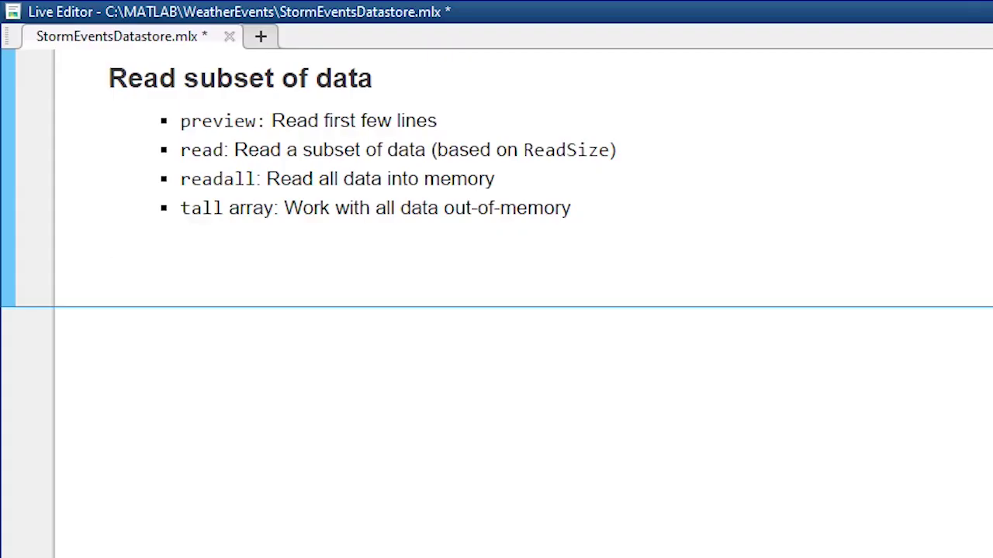
Step: Show ds.ReadSize (20000) and read the first chunk with data1 = read(ds)
key("alt+Return")
type("ds.")
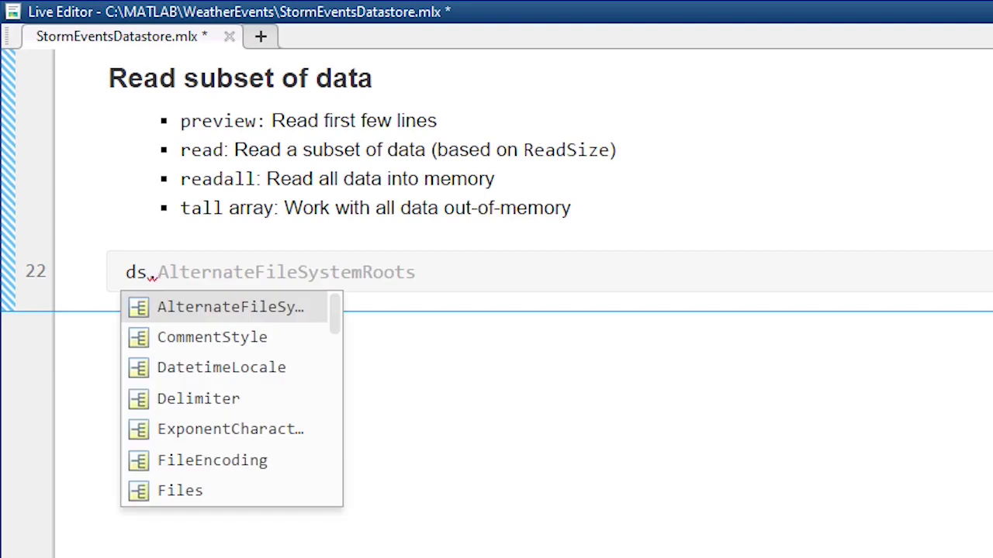
type("R")
key("Tab")
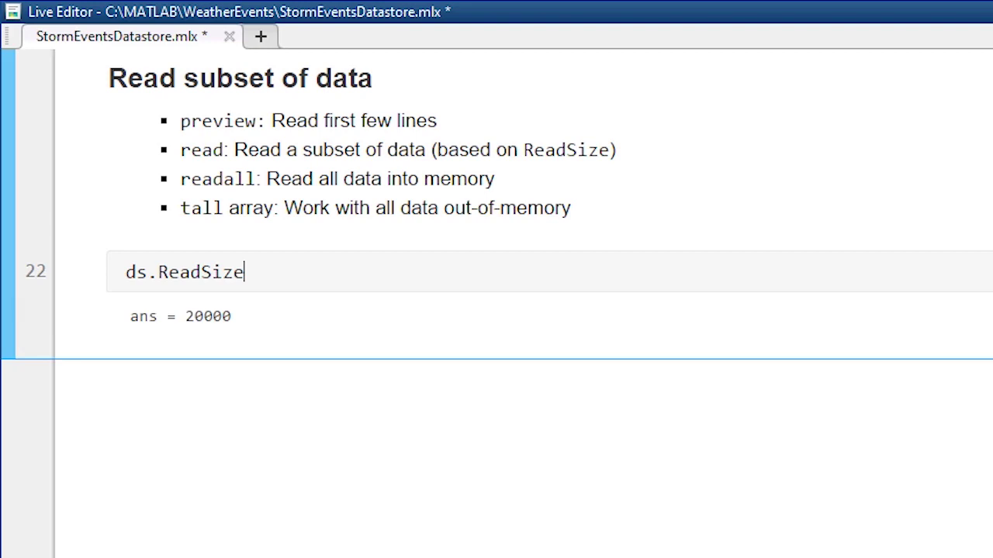
left_click(108, 389)
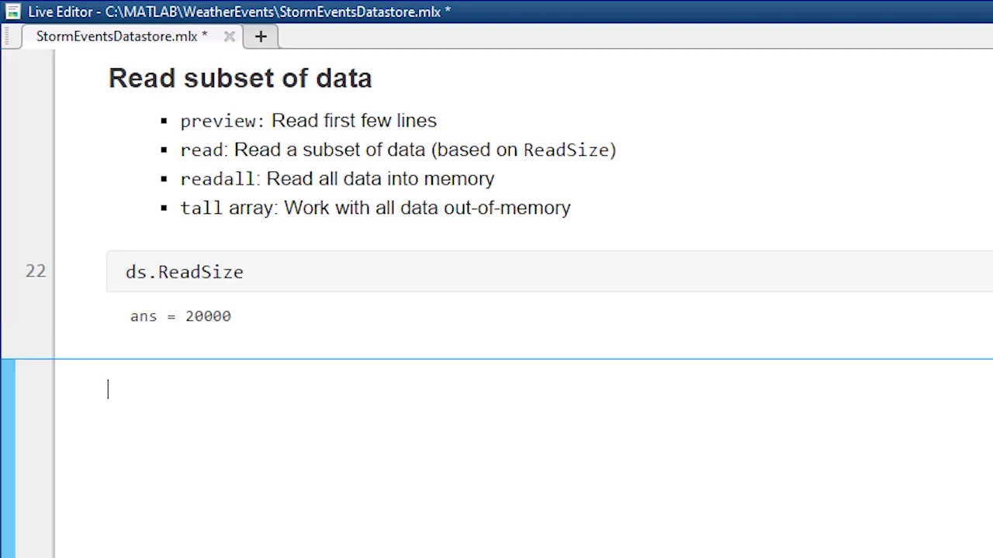
key("ctrl+e")
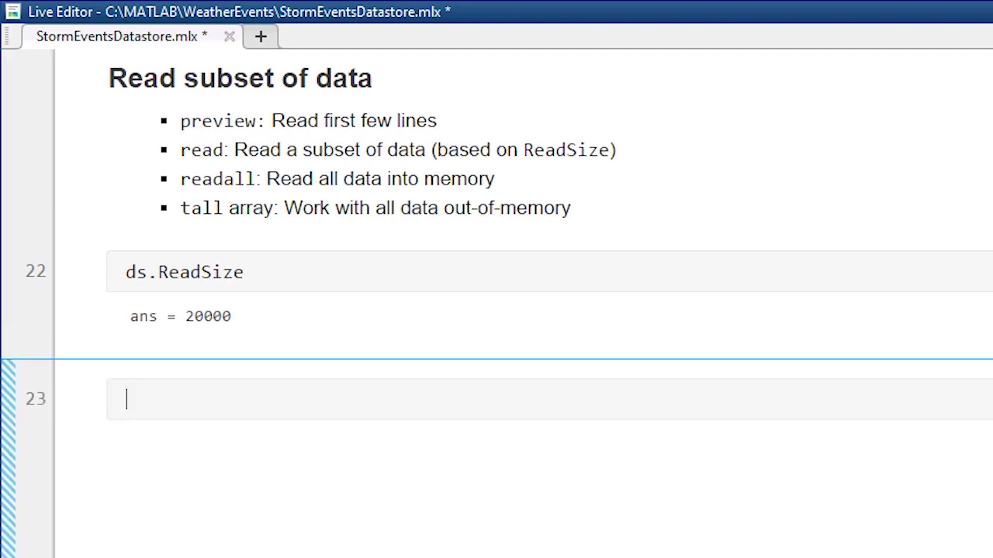
type("data1 = read(ds")
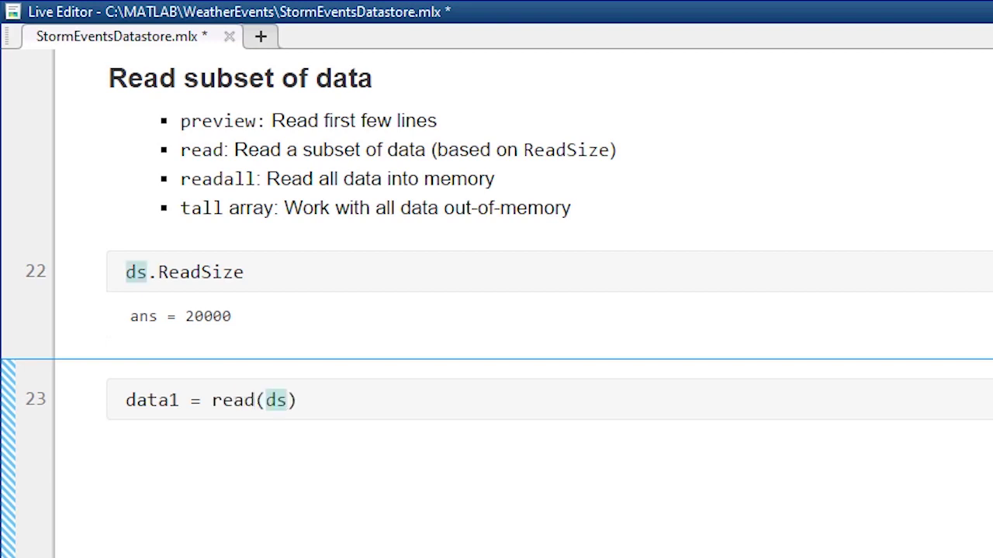
type(")")
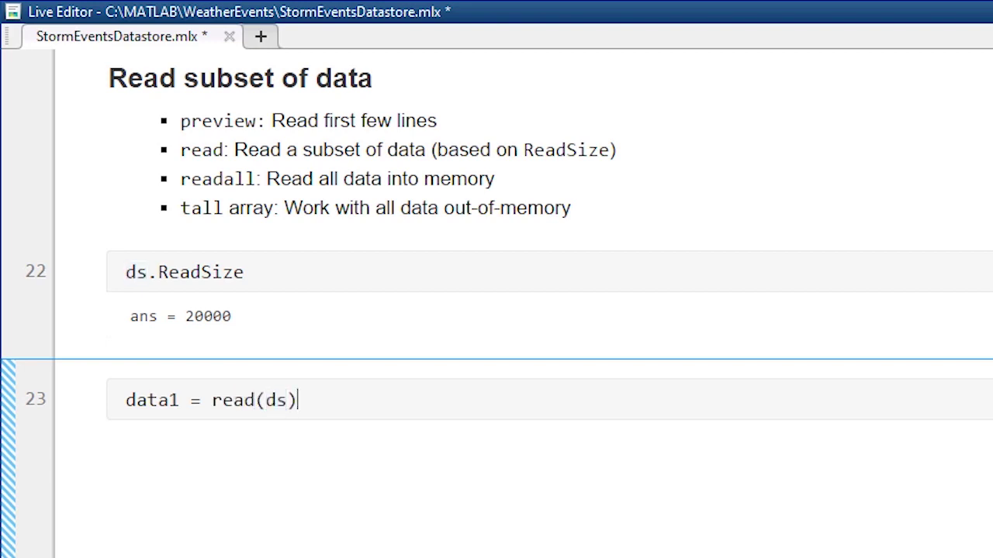
key("ctrl+Return")
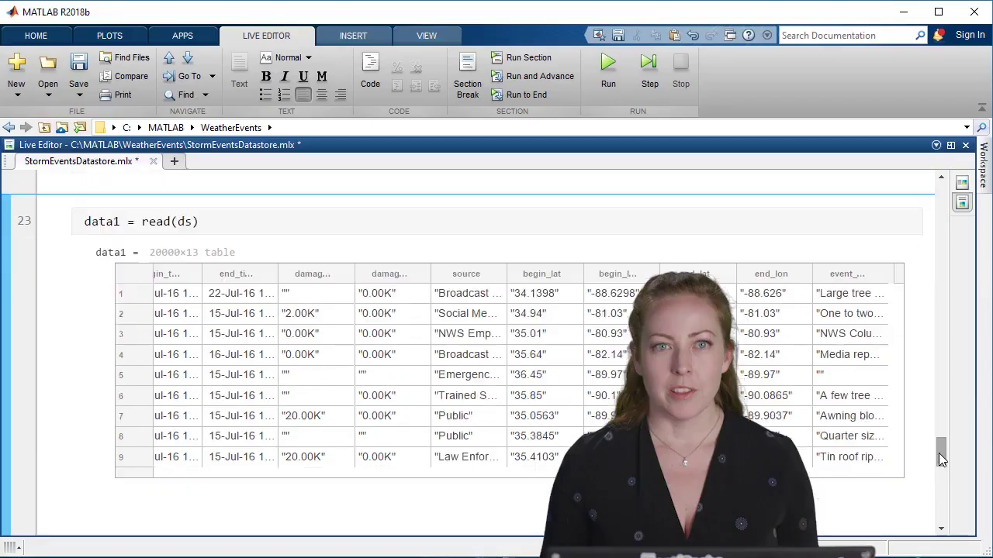
Step: Read the next chunk with data2 = read(ds), giving a 16176×13 table
scroll(941, 459, "down", 1)
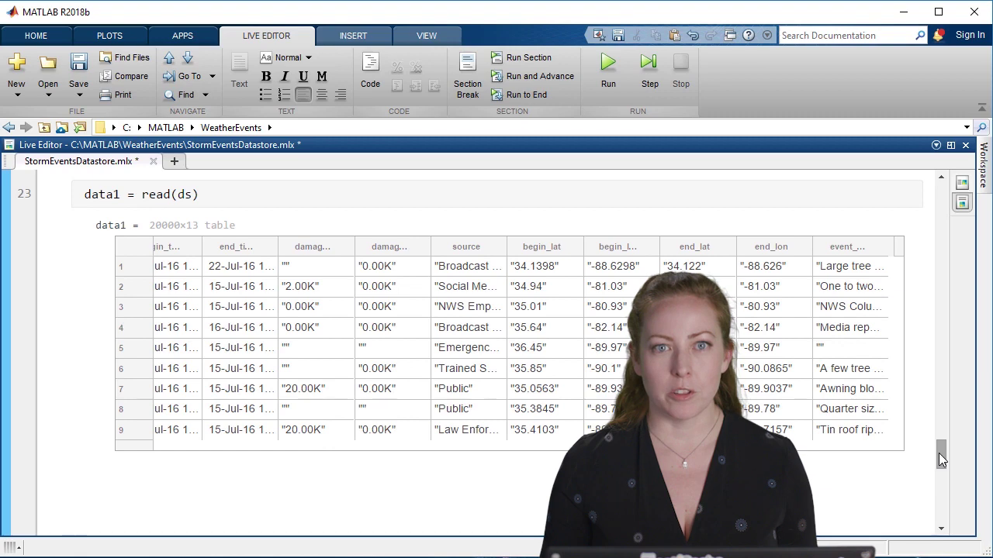
scroll(941, 459, "down", 1)
type("data2 ")
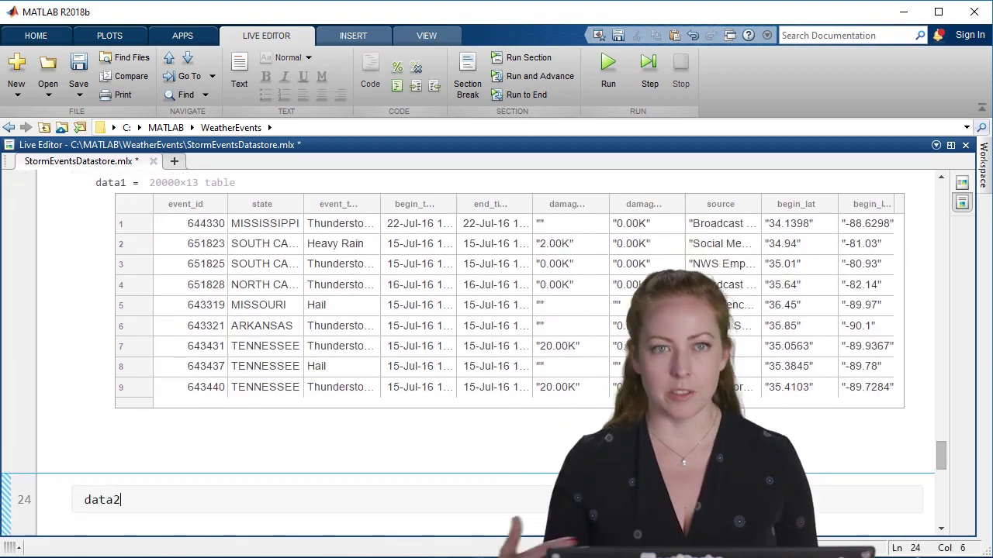
type("= read(ds)")
key("ctrl+Return")
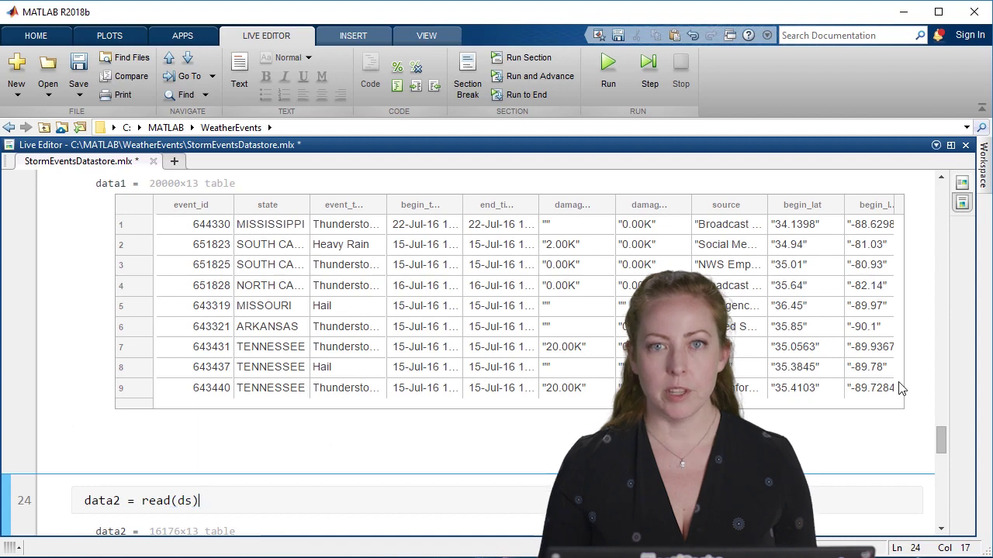
left_click_drag(940, 437, 940, 466)
left_click_drag(347, 508, 830, 511)
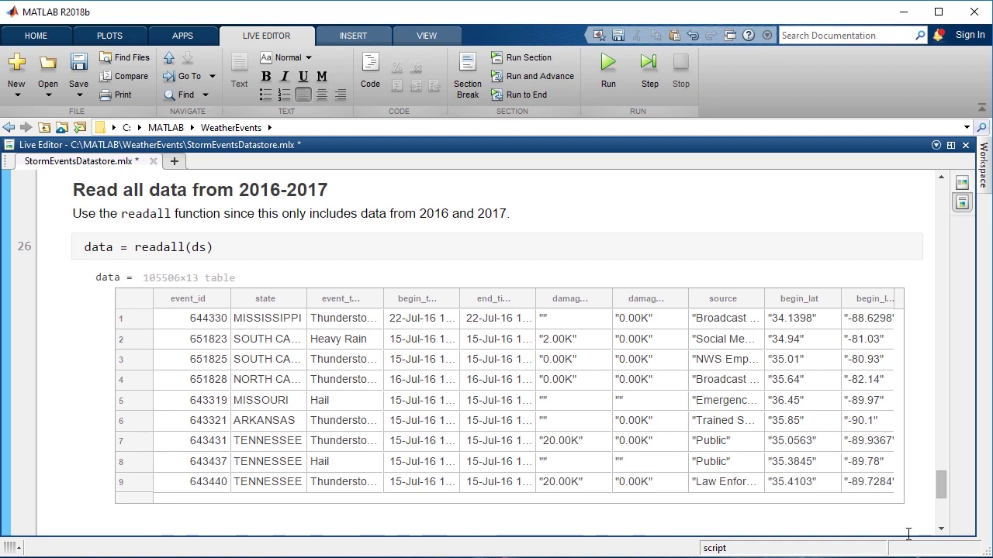
left_click(941, 529)
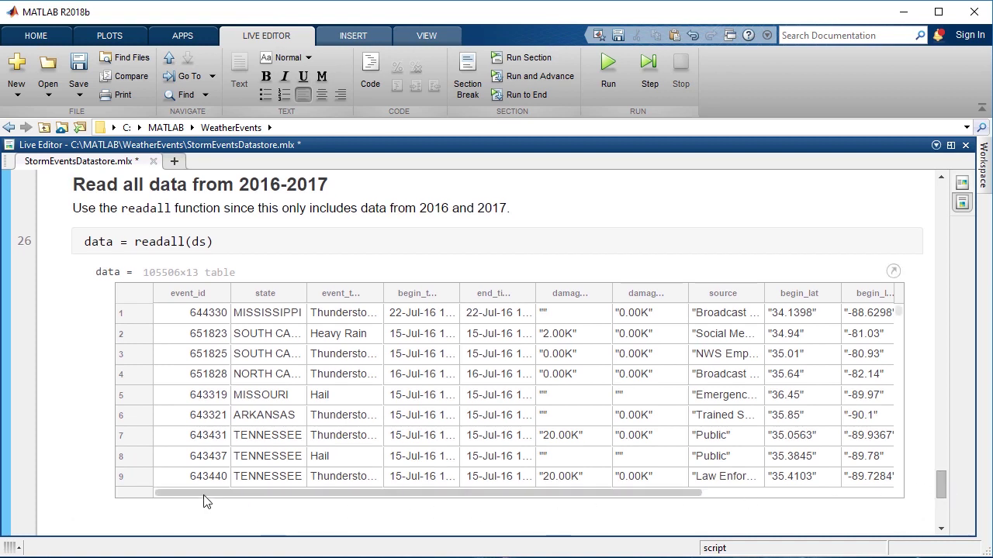
left_click_drag(206, 500, 434, 503)
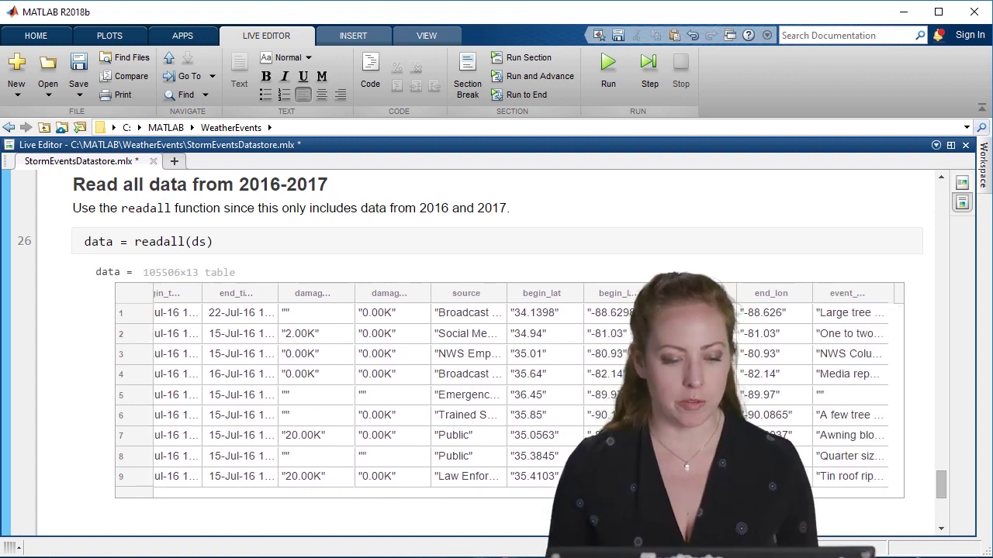